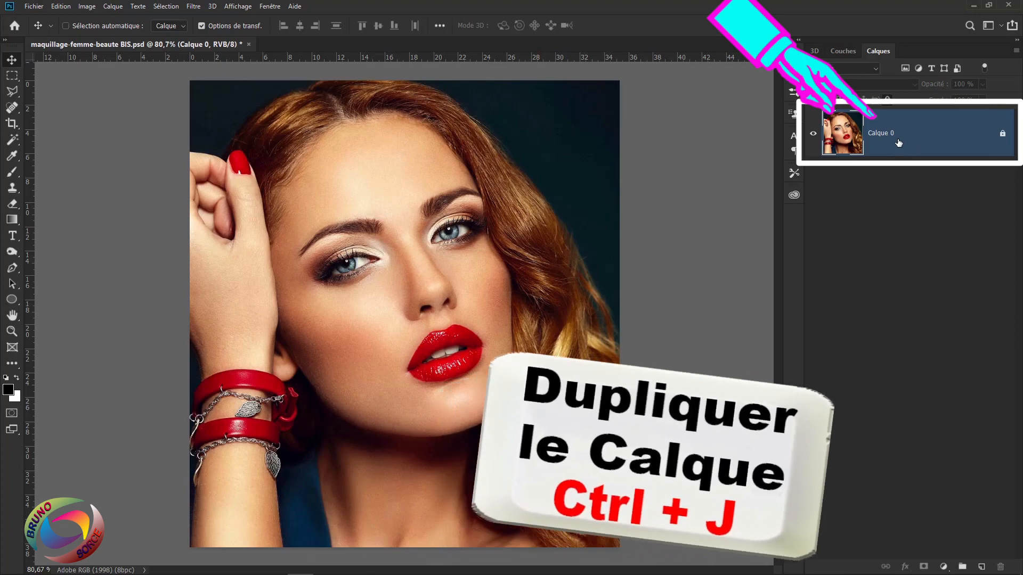
Duplicate the Calque 0 layer and convert the copy to a smart object
key(ctrl+j)
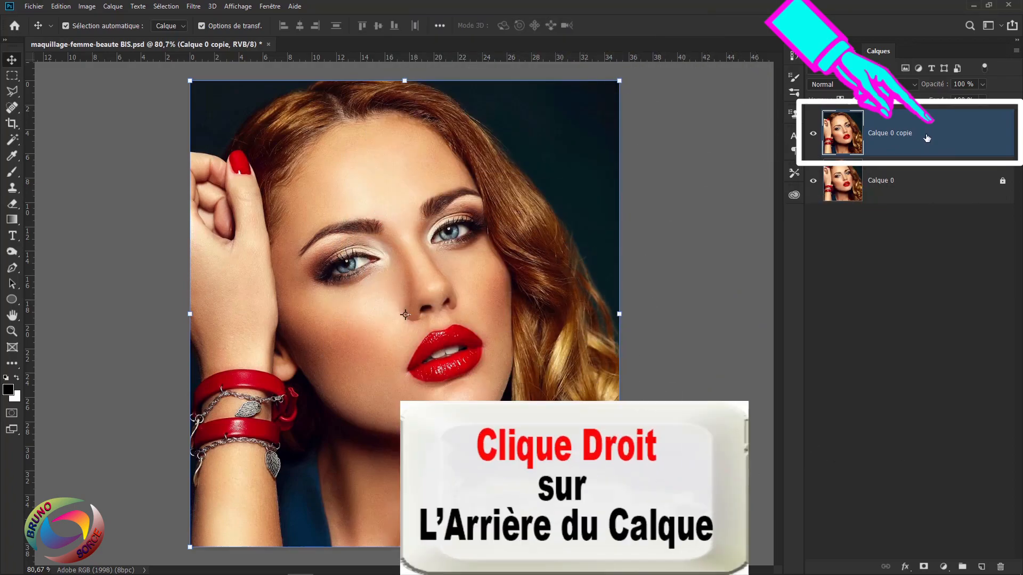
right_click(927, 138)
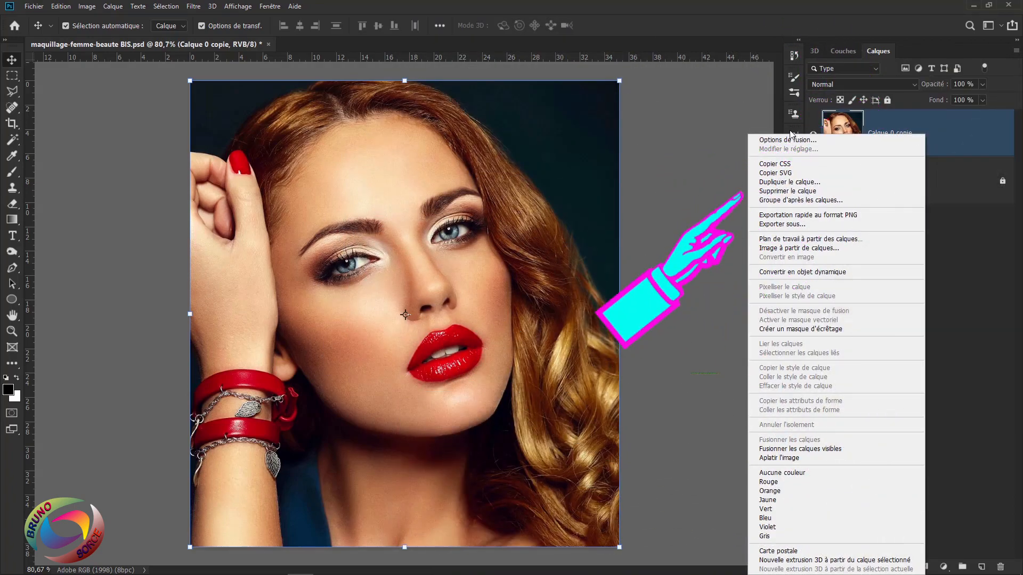
click(799, 273)
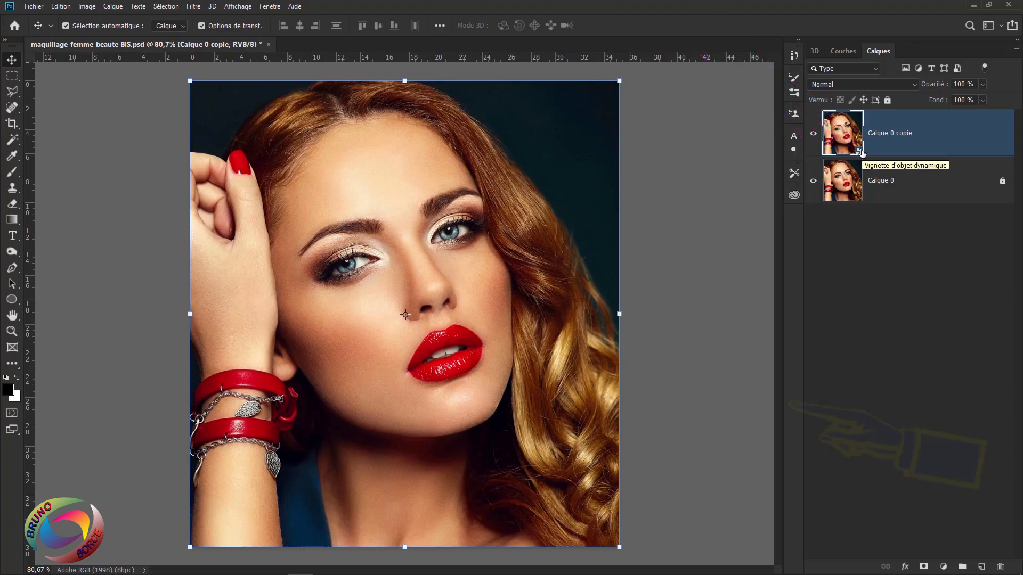
Apply a Gaussian blur (Flou gaussien) with a radius of 52,9 pixels to the Calque 0 copie smart object
click(194, 7)
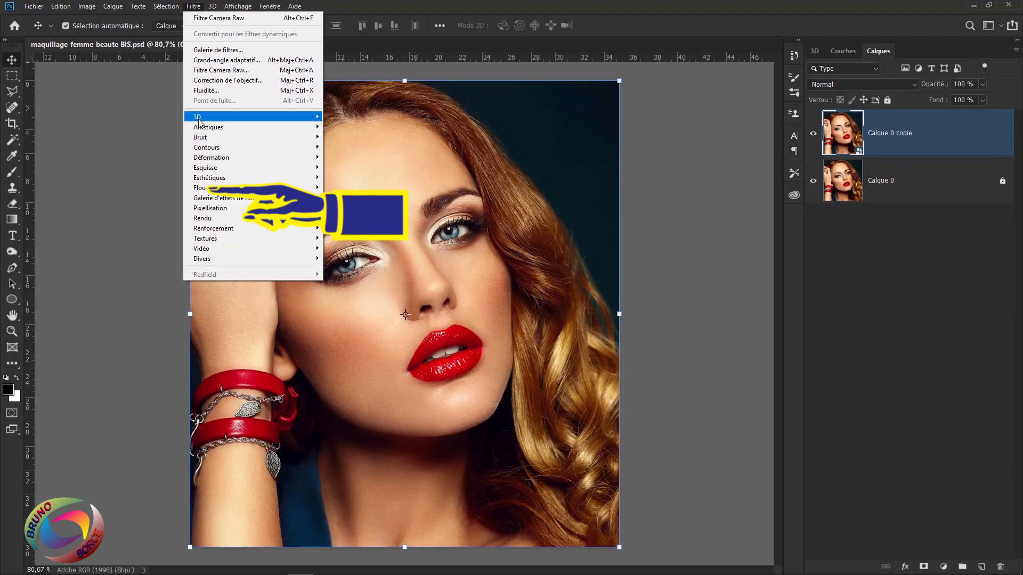
mouse_move(201, 191)
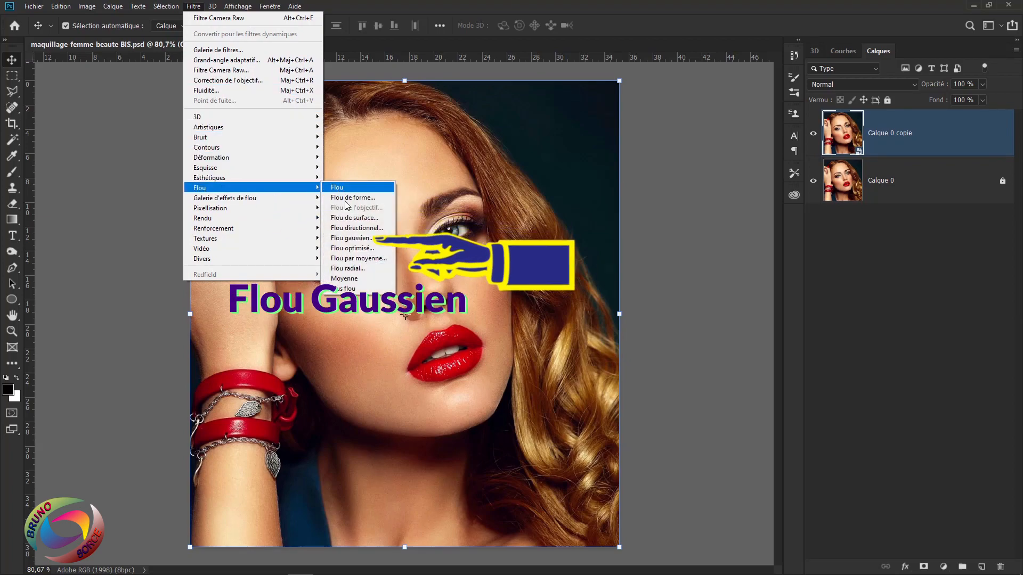
click(350, 237)
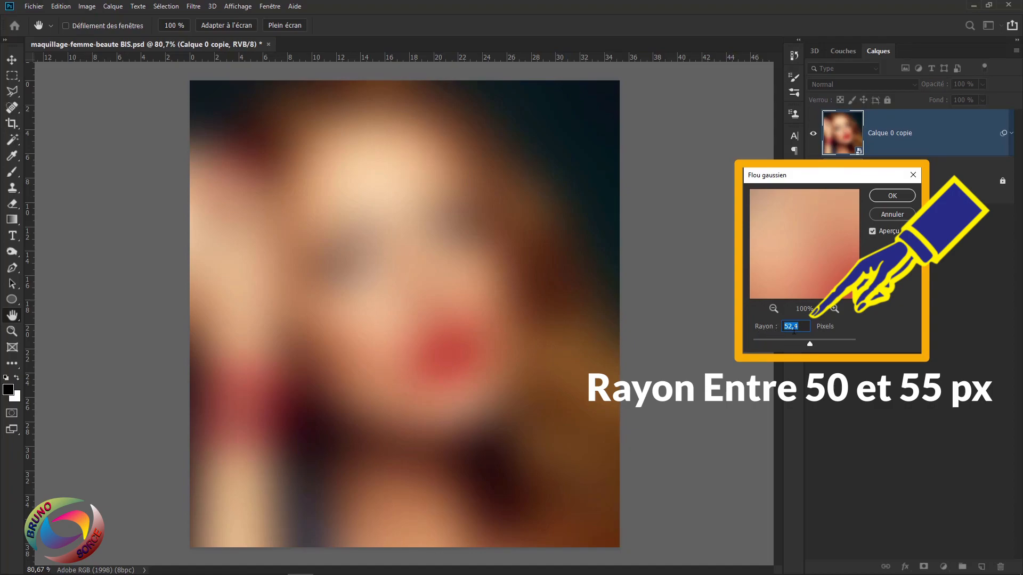
click(897, 197)
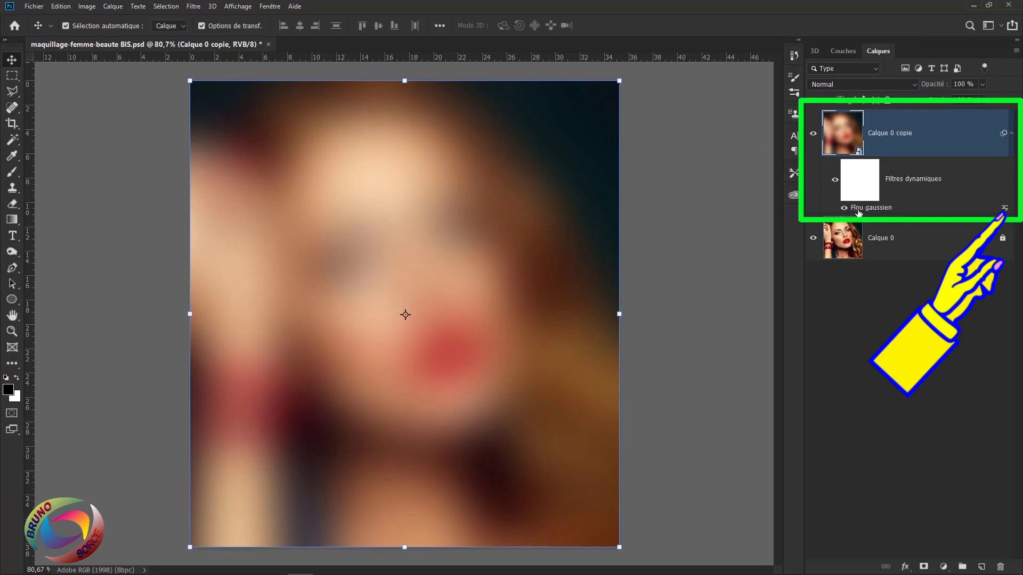
Set the blend mode of the Flou gaussien smart filter to Division
double_click(1004, 209)
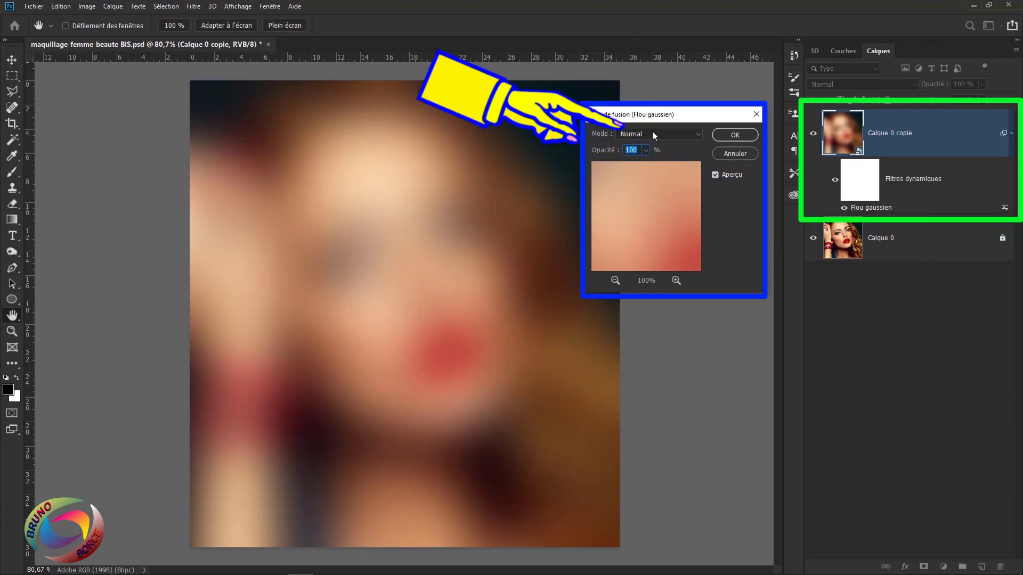
click(675, 136)
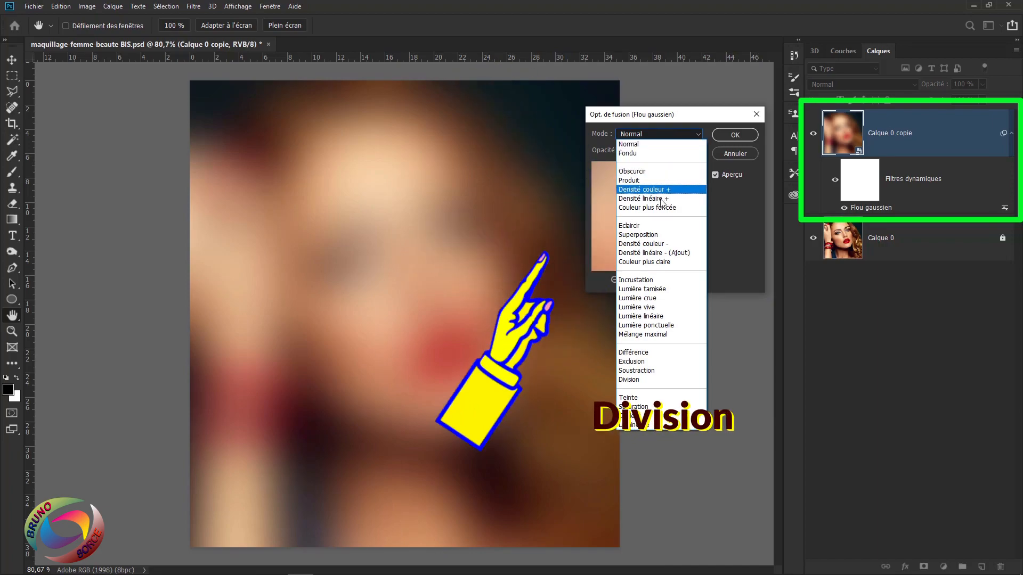
click(633, 380)
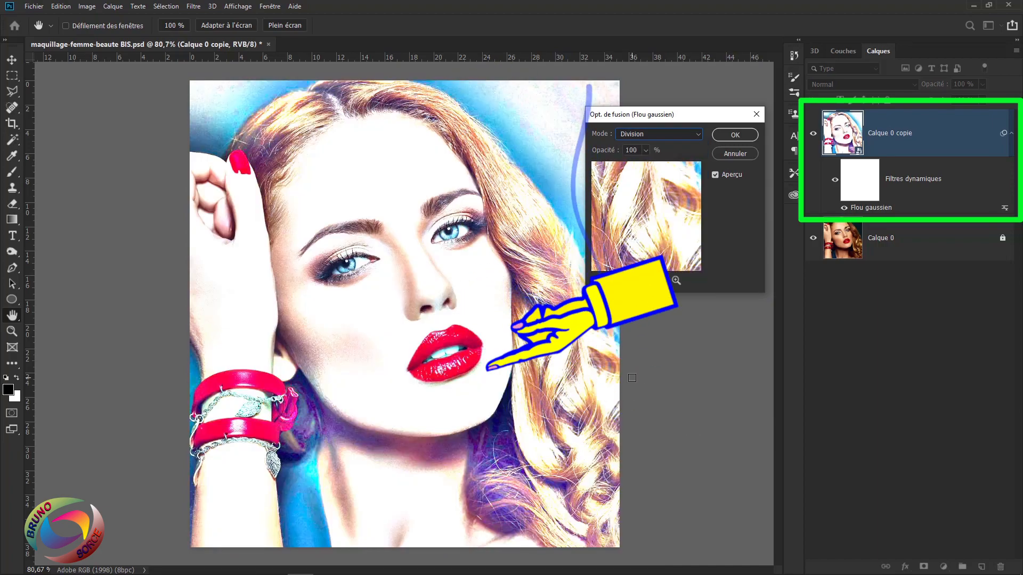
click(744, 137)
key(v)
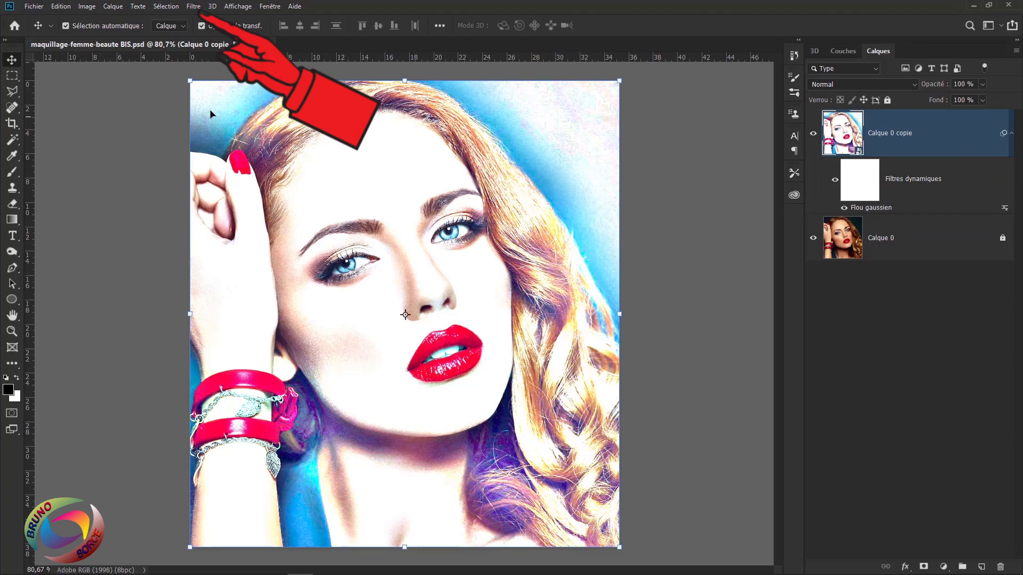
Apply the Contour lumineux effect from the filter gallery with thickness 1, Luminosité 8 and Lissage 8
click(192, 7)
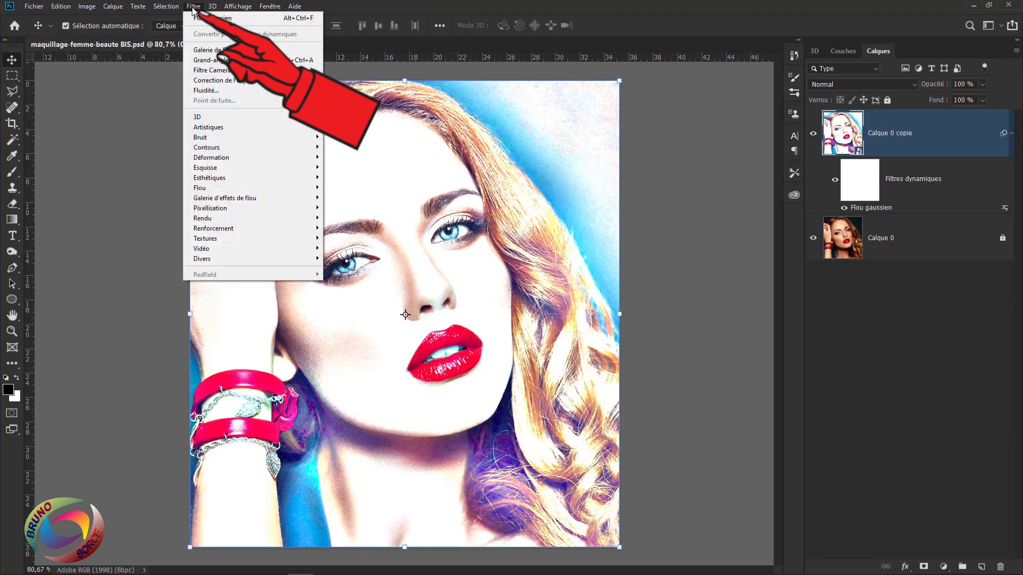
click(217, 51)
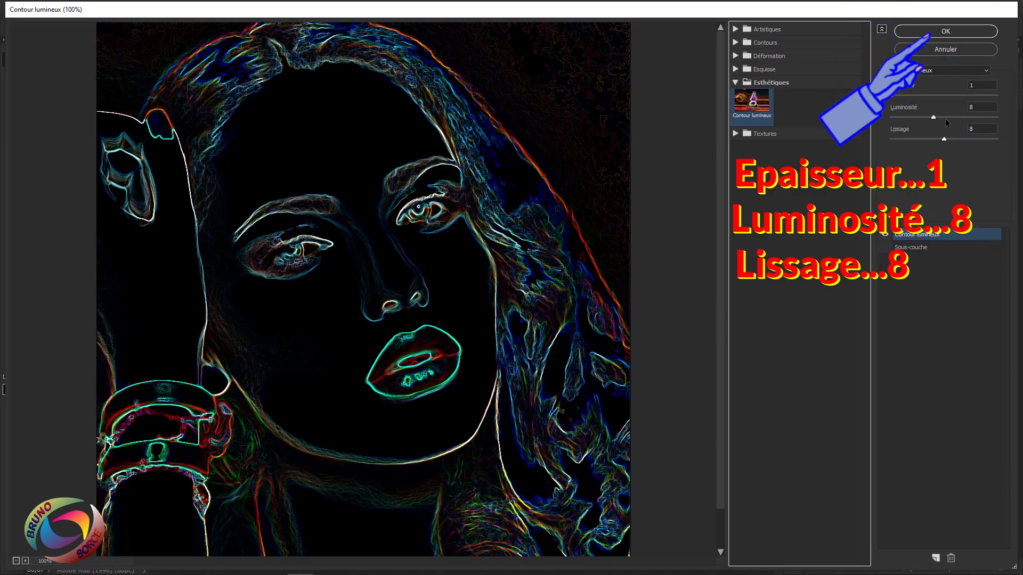
click(945, 32)
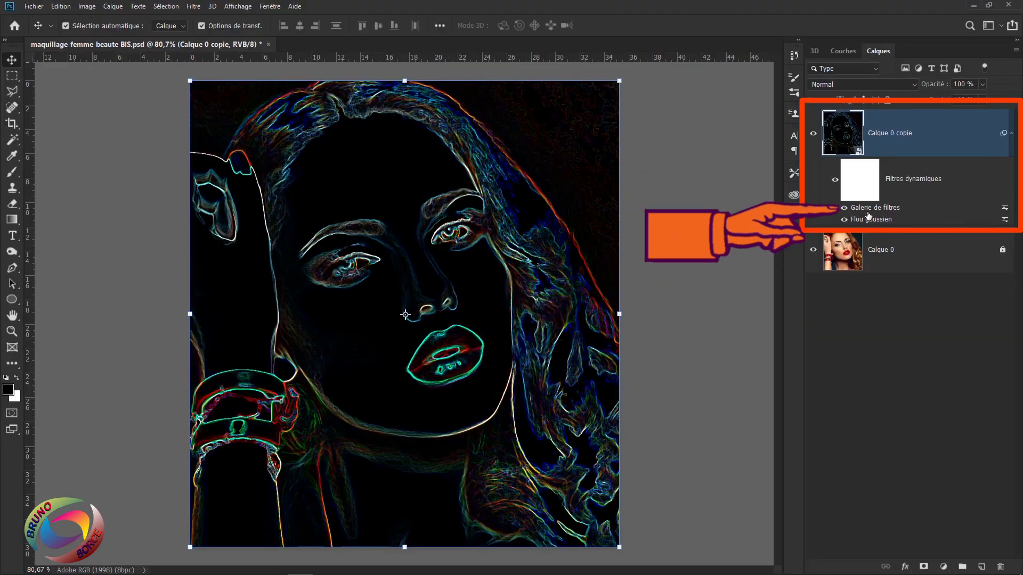
Set the blend mode of the Galerie de filtres smart filter to Soustraction
double_click(1005, 211)
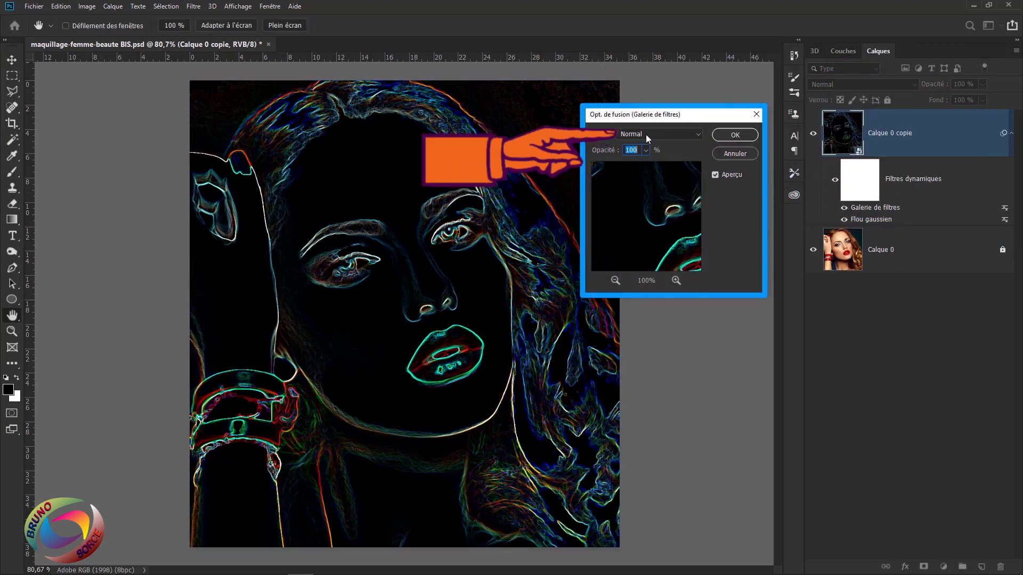
click(696, 138)
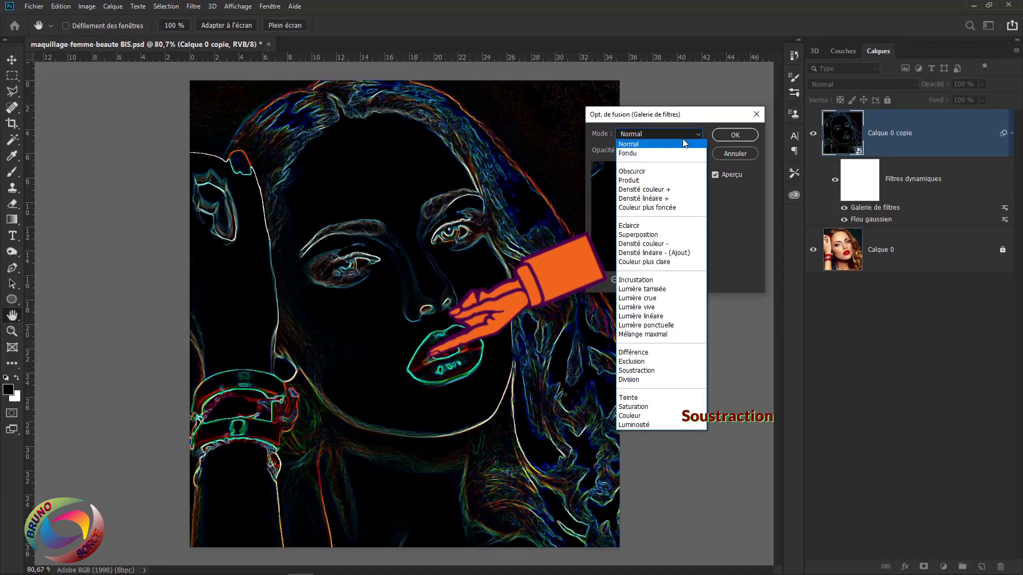
click(631, 371)
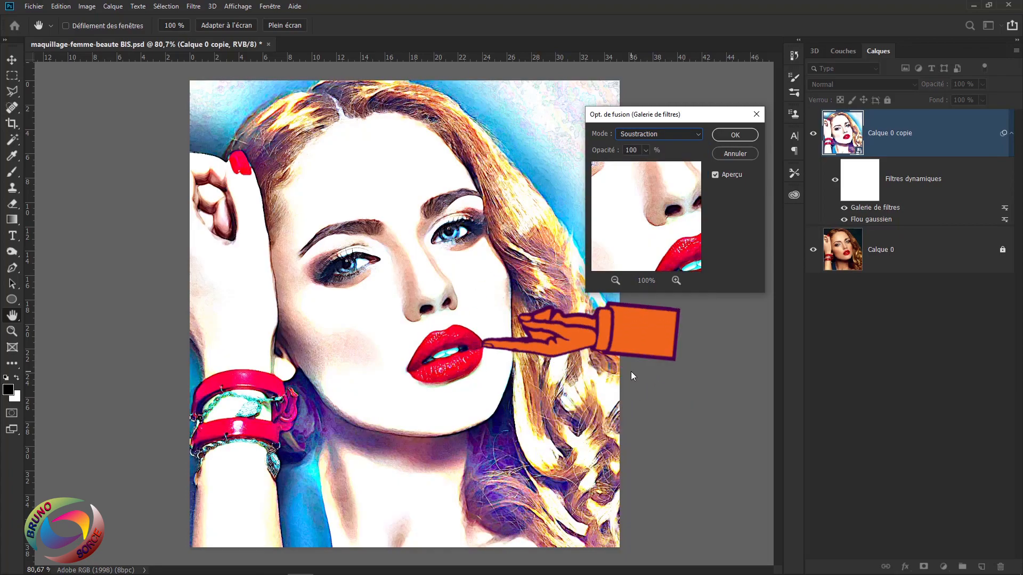
click(743, 136)
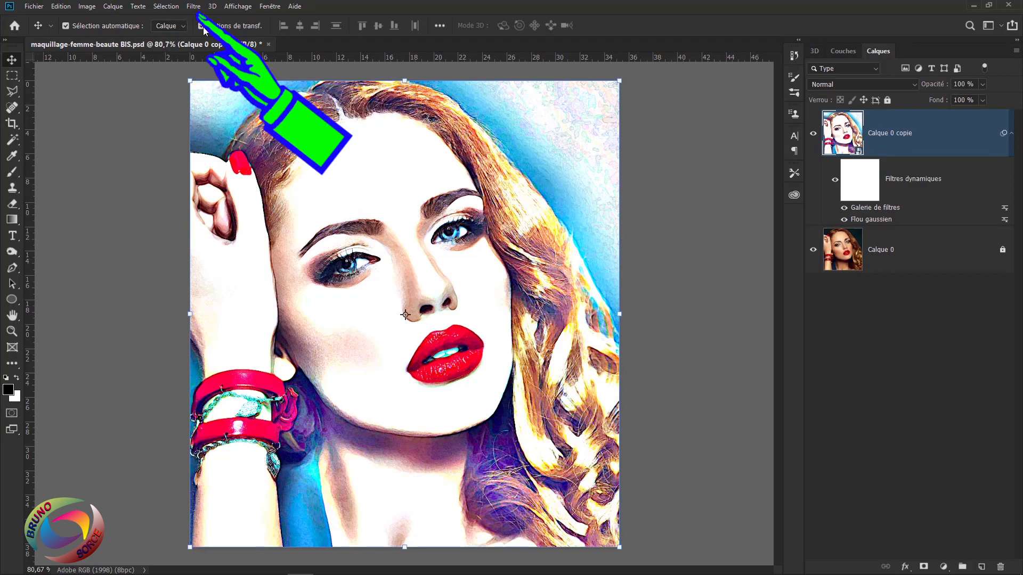
Apply the artistic Pastels filter with Longueur 17, Détail 14, Texture Toile, Mise à l'échelle 109 %, Relief 8 and Lumière Bas
click(194, 6)
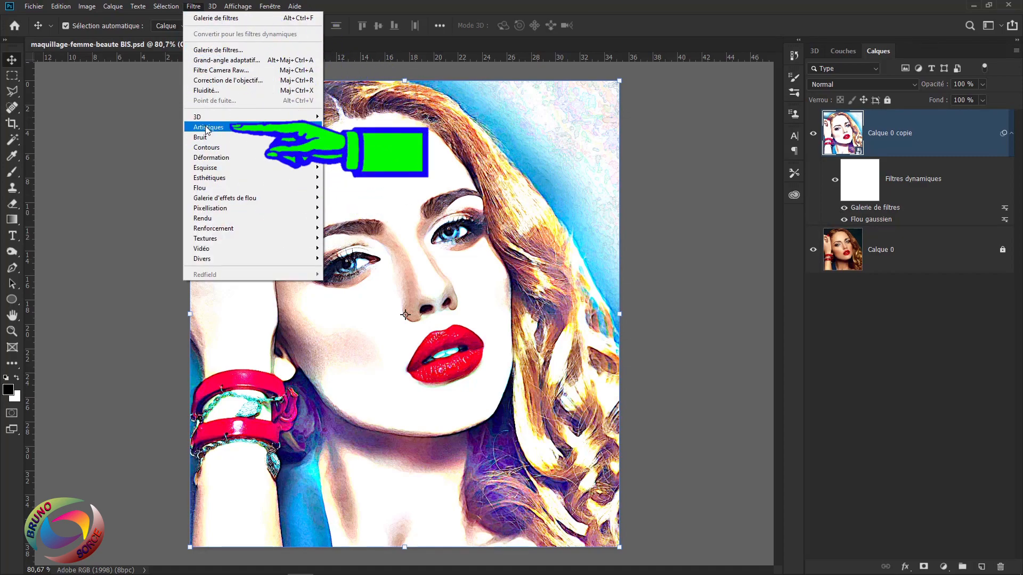
mouse_move(206, 130)
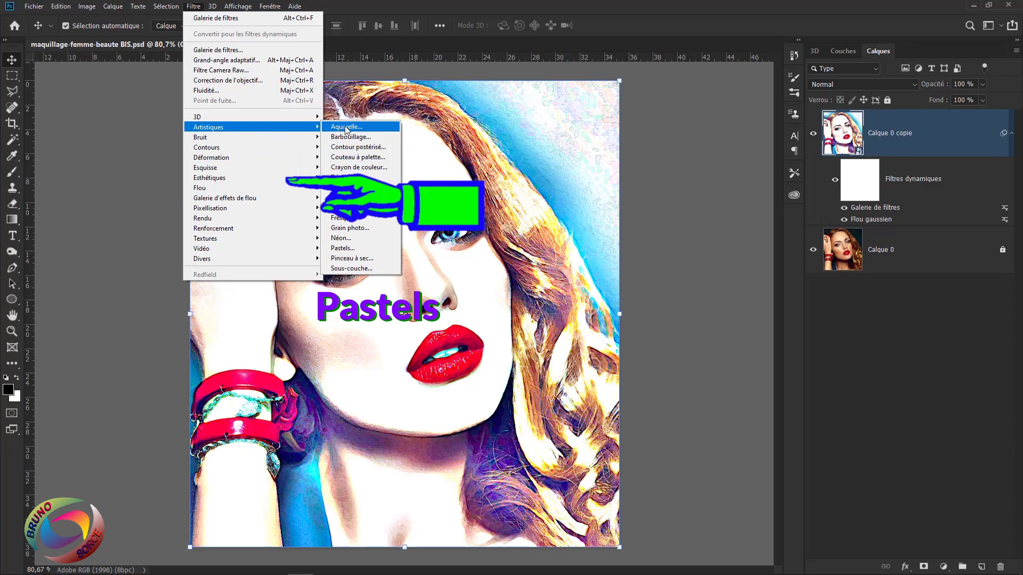
click(343, 248)
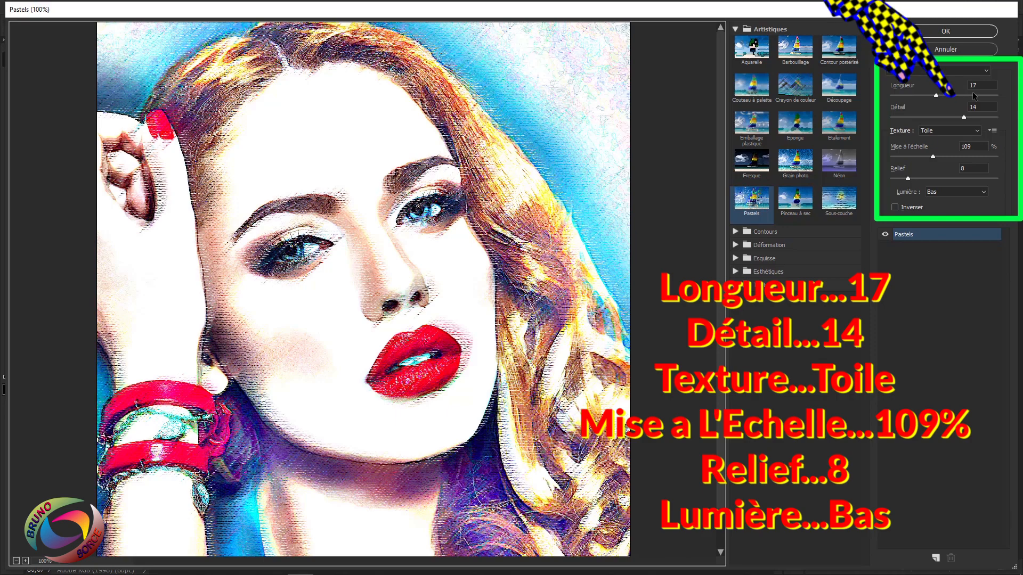
click(959, 86)
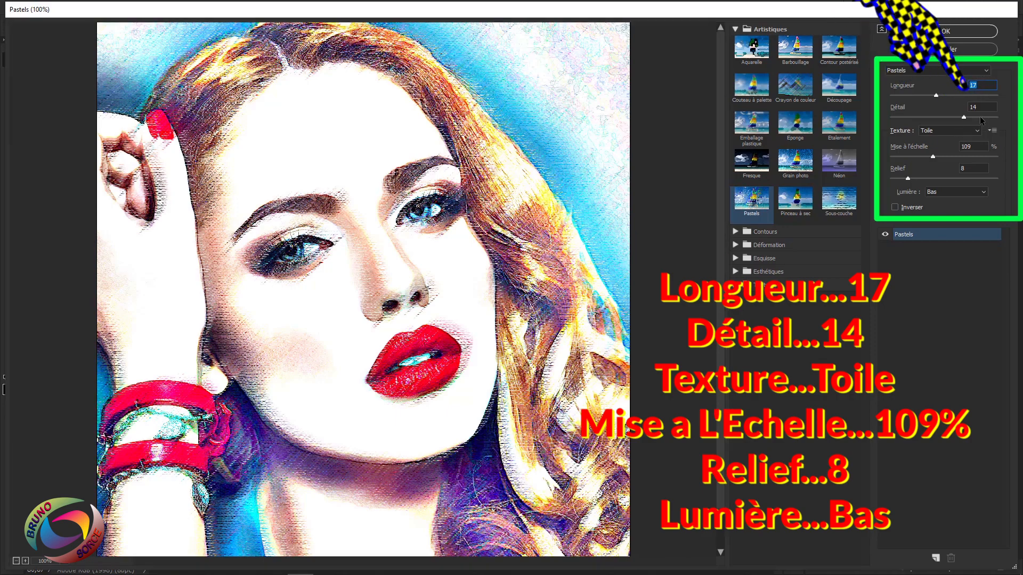
drag(981, 107, 961, 111)
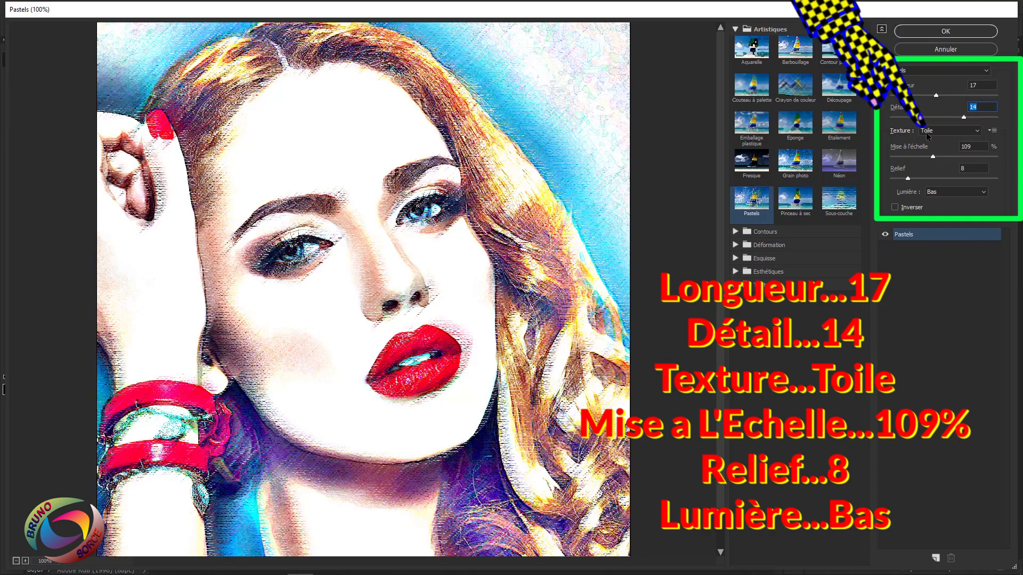
click(940, 133)
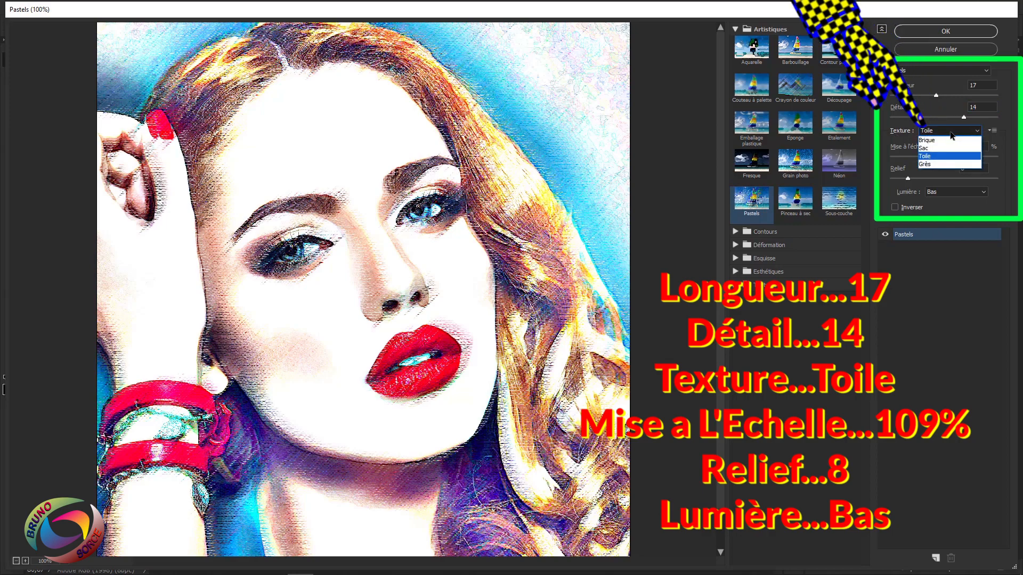
click(927, 156)
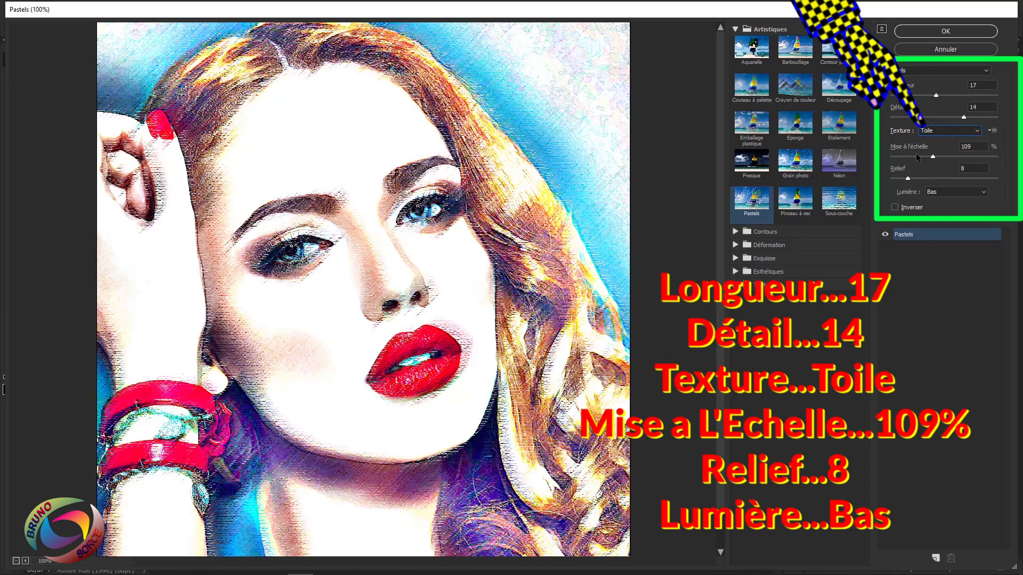
drag(978, 147, 947, 151)
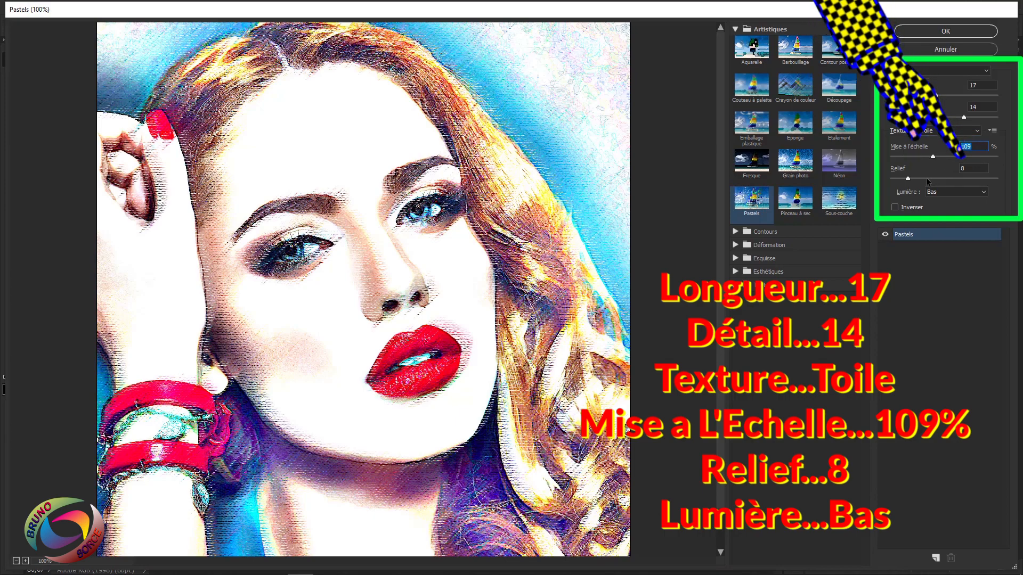
click(959, 168)
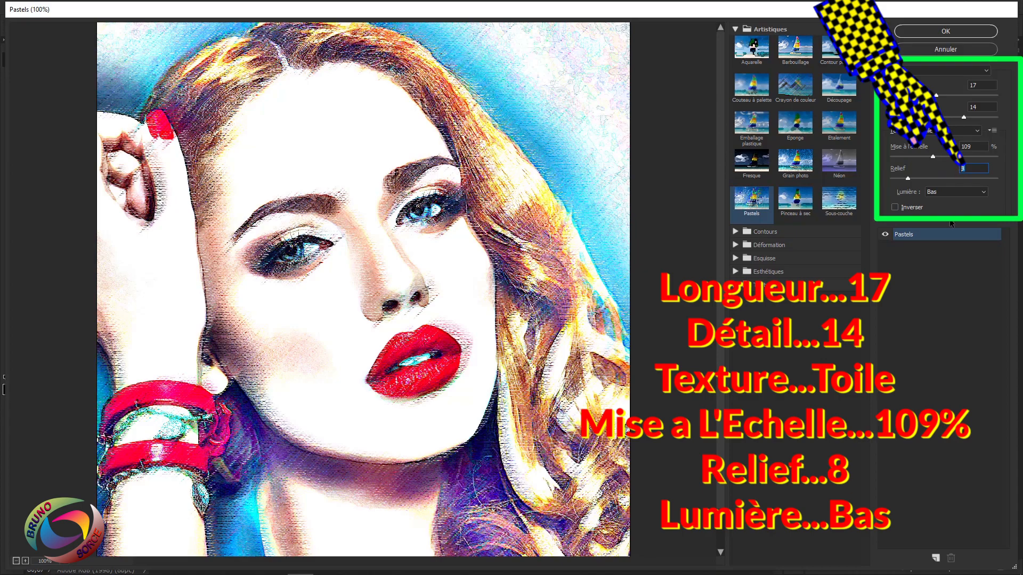
click(948, 194)
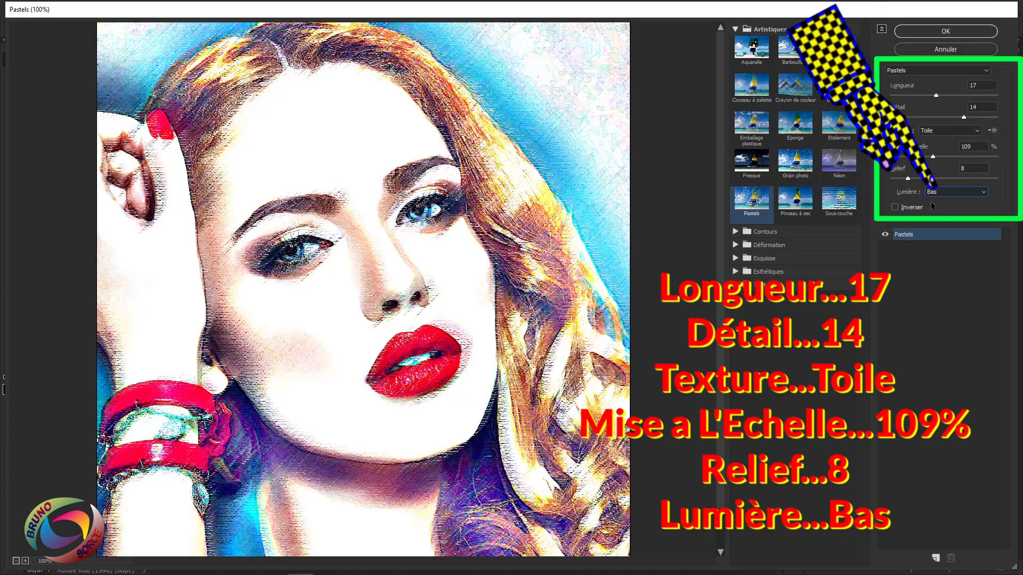
click(943, 31)
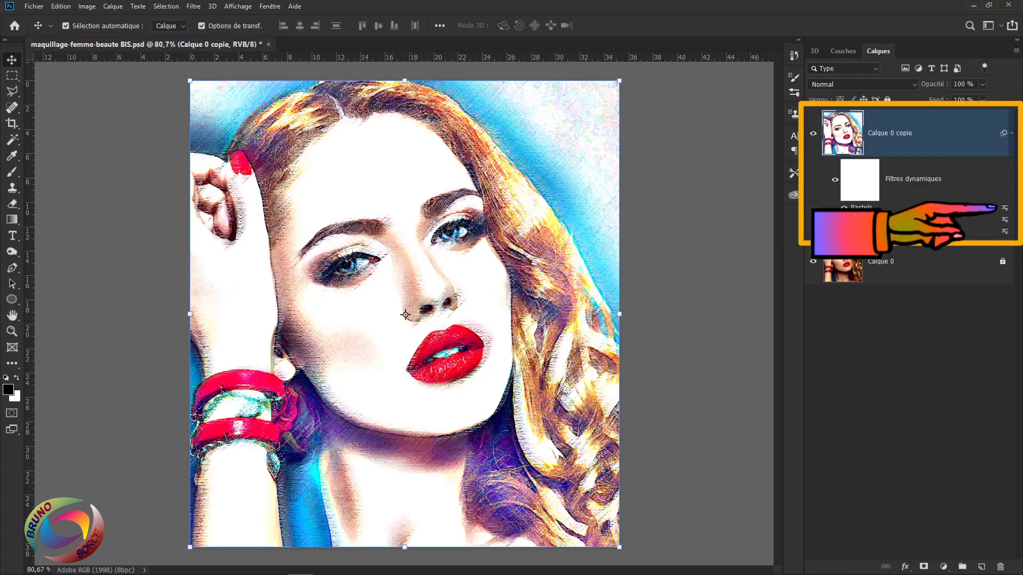
Set the blend mode of the Pastels smart filter to Lumière crue
double_click(1004, 208)
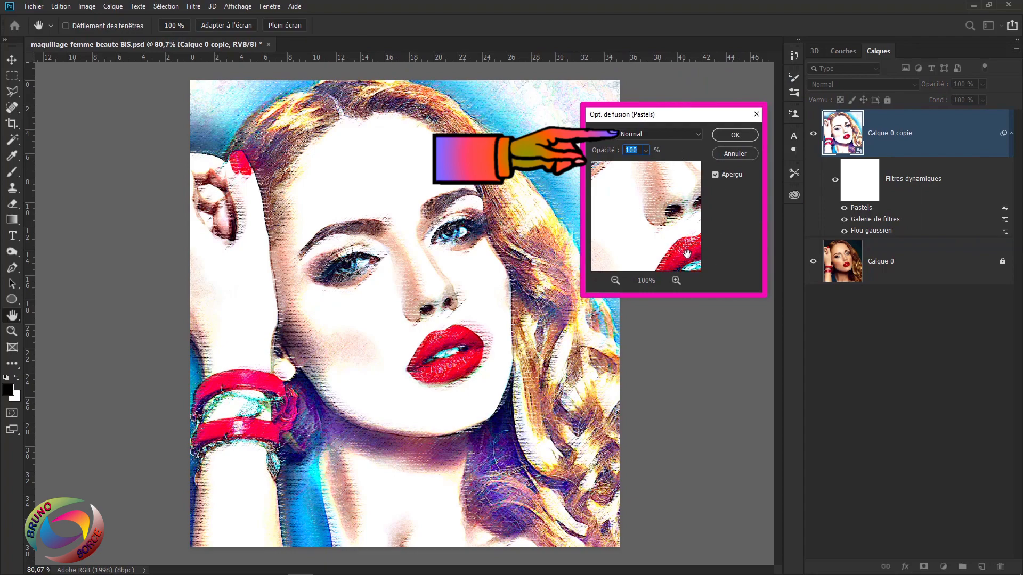
click(660, 133)
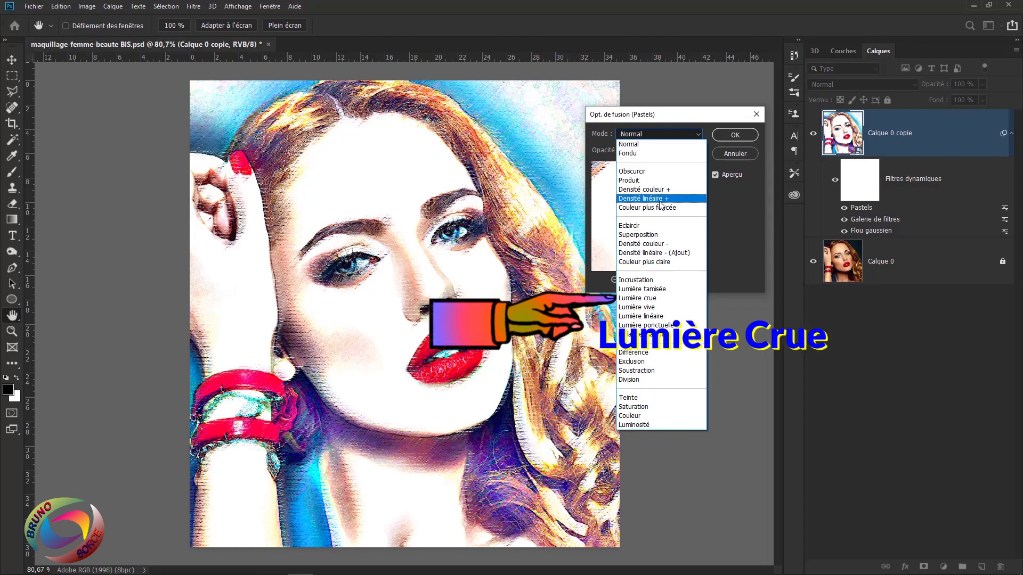
click(647, 299)
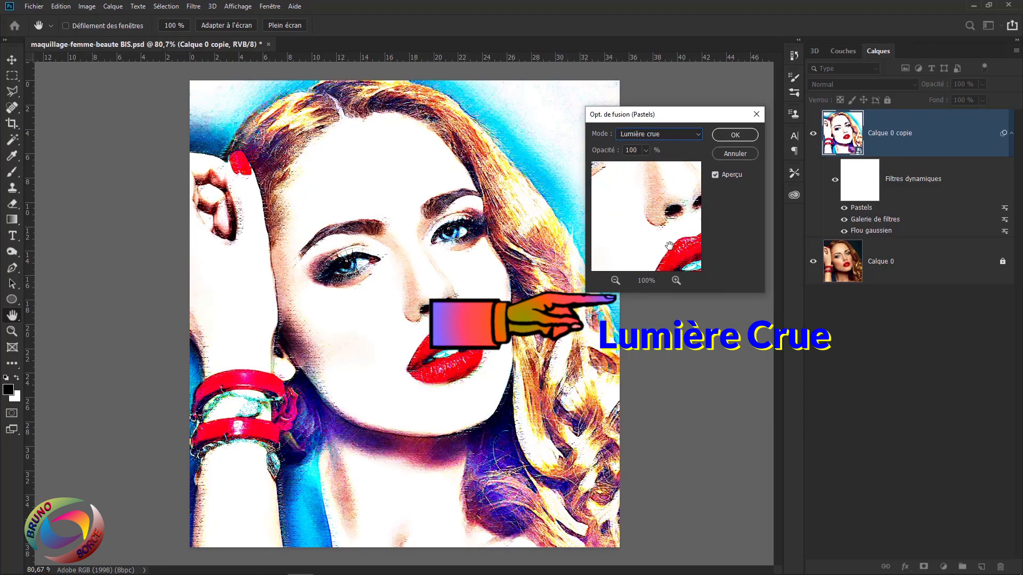
click(670, 133)
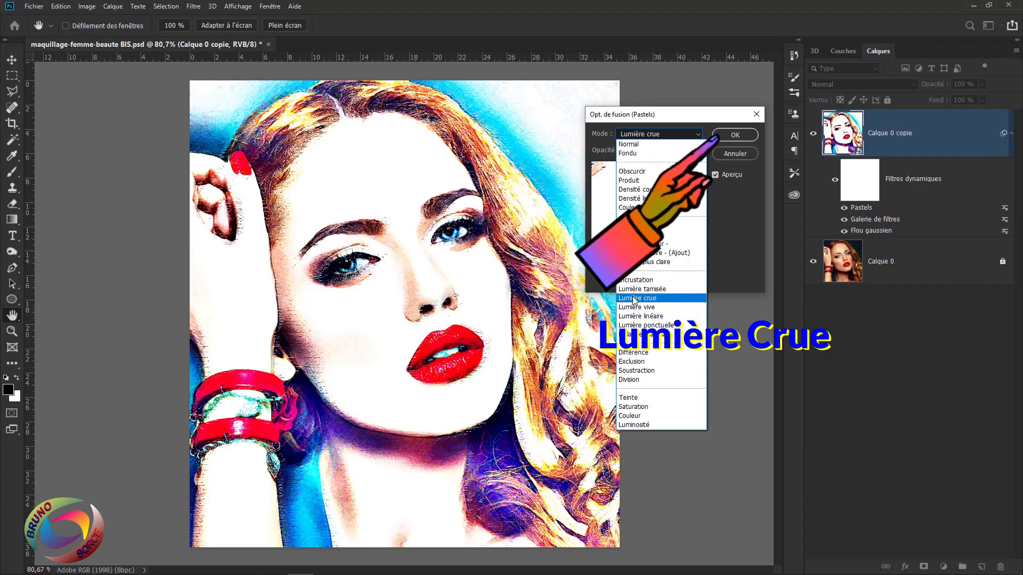
click(634, 299)
click(745, 136)
key(v)
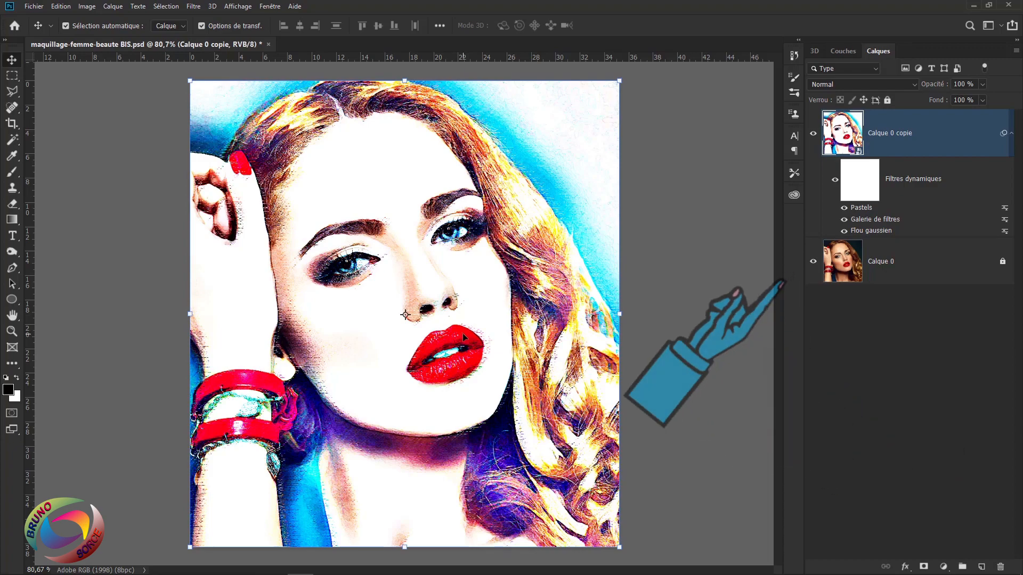
Apply the Placage de texture filter with Texture Toile, Mise à l'échelle 110 %, Relief 3 and Lumière Haut to Calque 0 copie
click(192, 7)
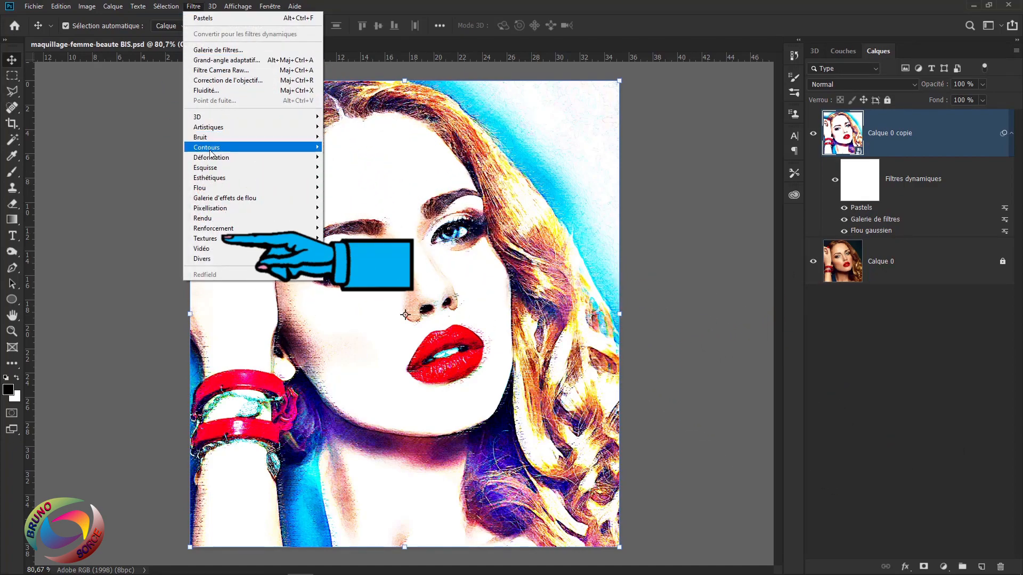
mouse_move(210, 240)
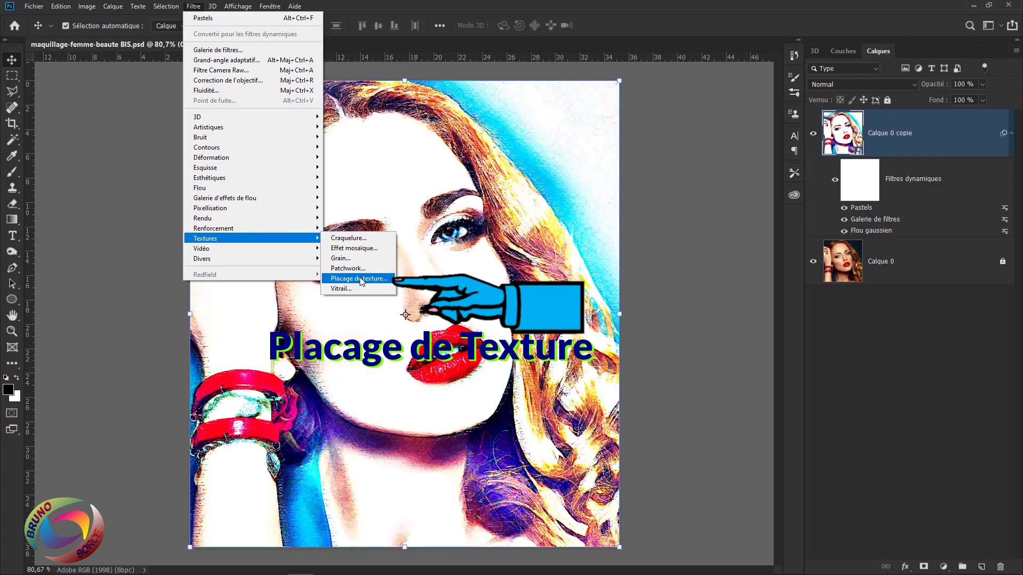
click(360, 278)
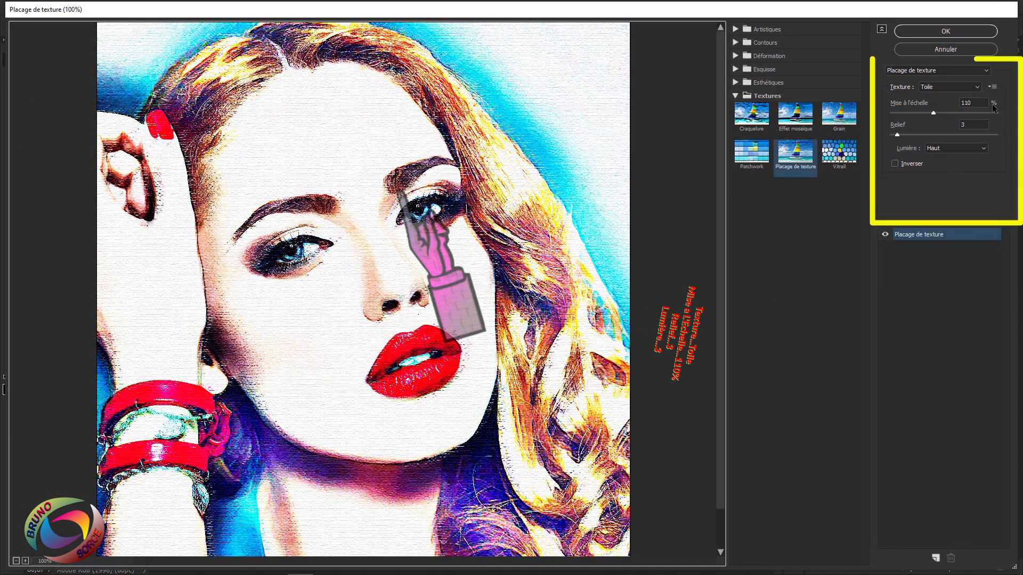
click(953, 90)
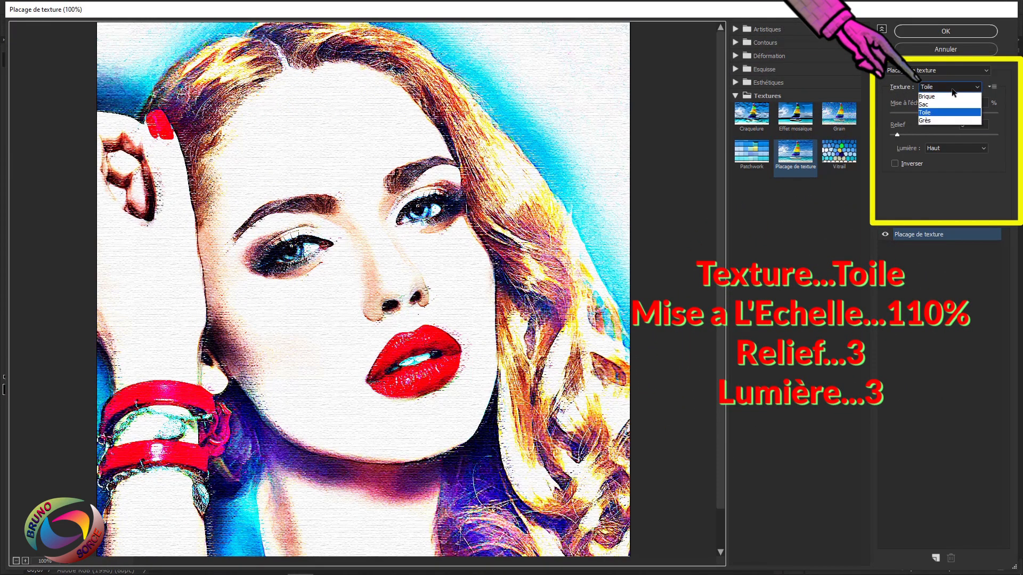
click(957, 113)
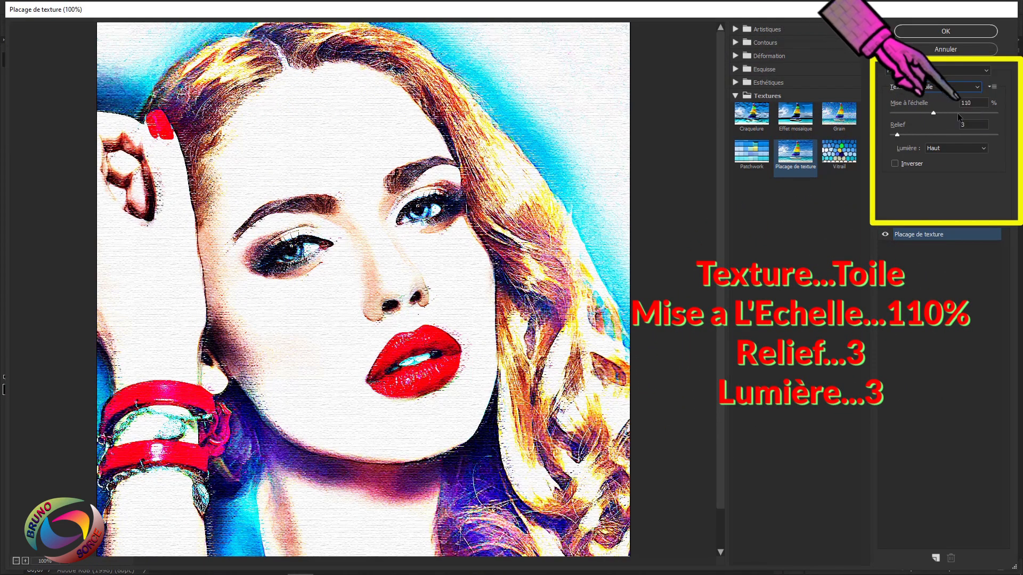
click(962, 151)
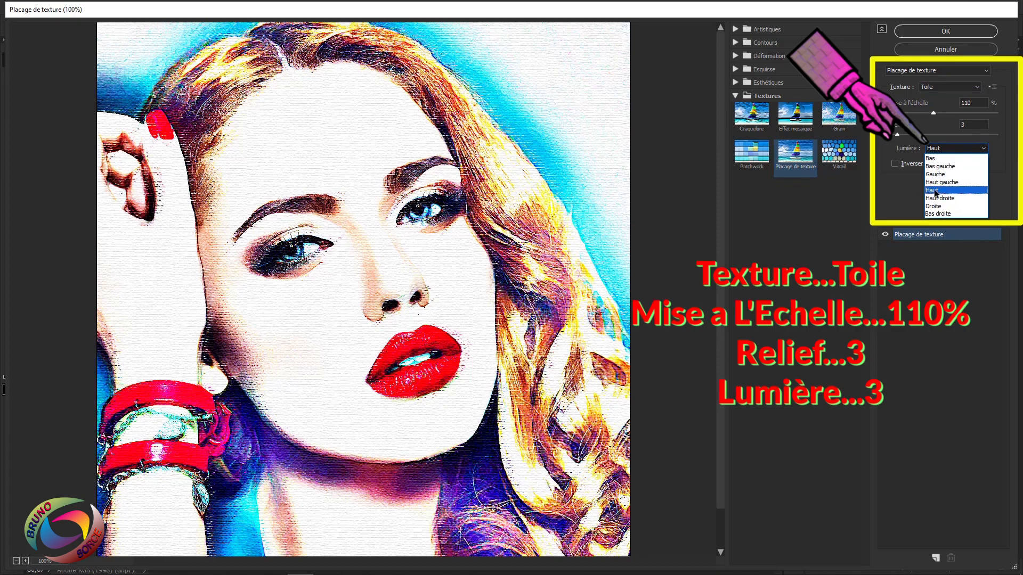
click(935, 191)
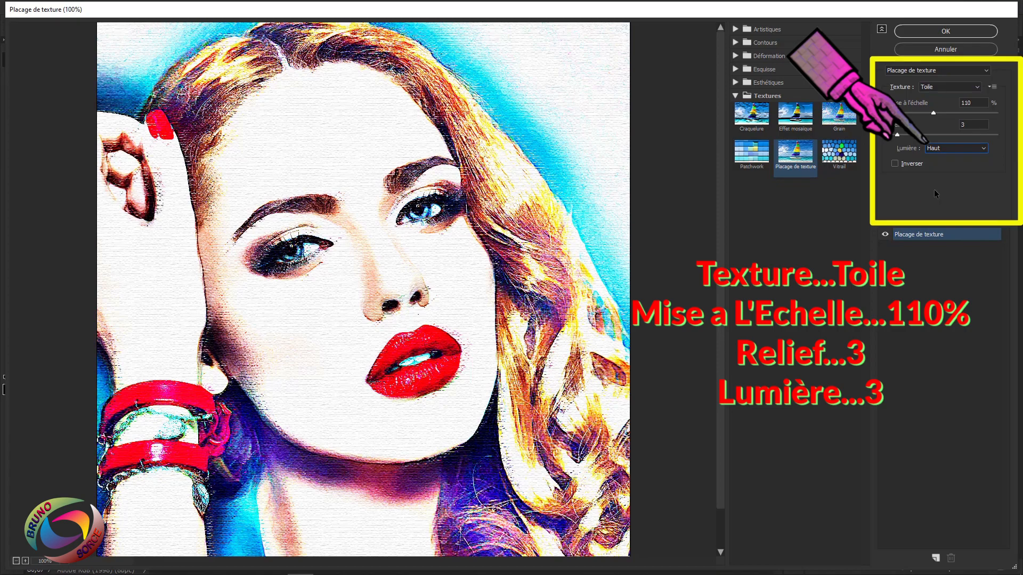
click(949, 35)
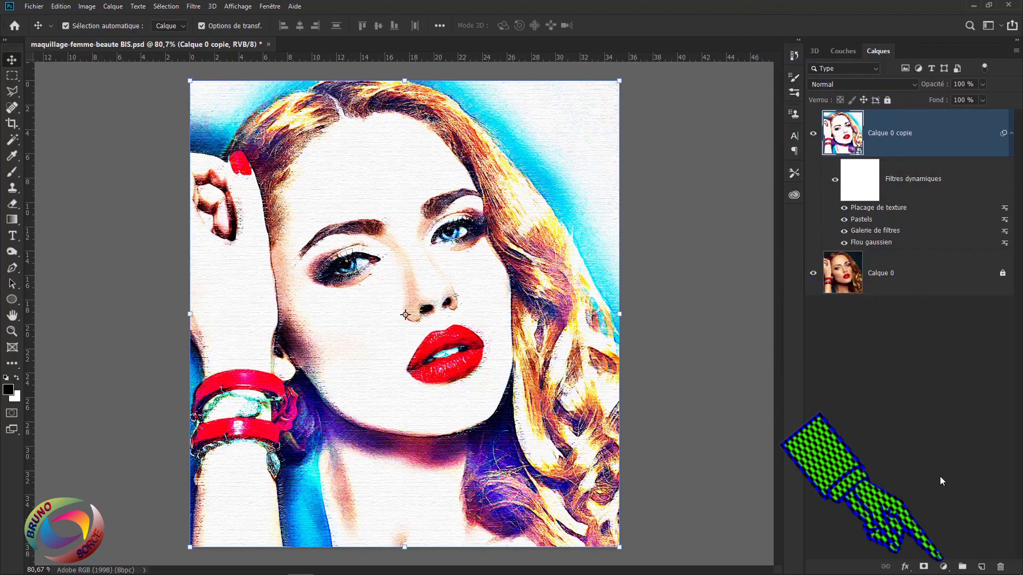
Add a Correspondance de couleur adjustment layer clipped to Calque 0 copie and load the FallColors.look 3D LUT
click(943, 567)
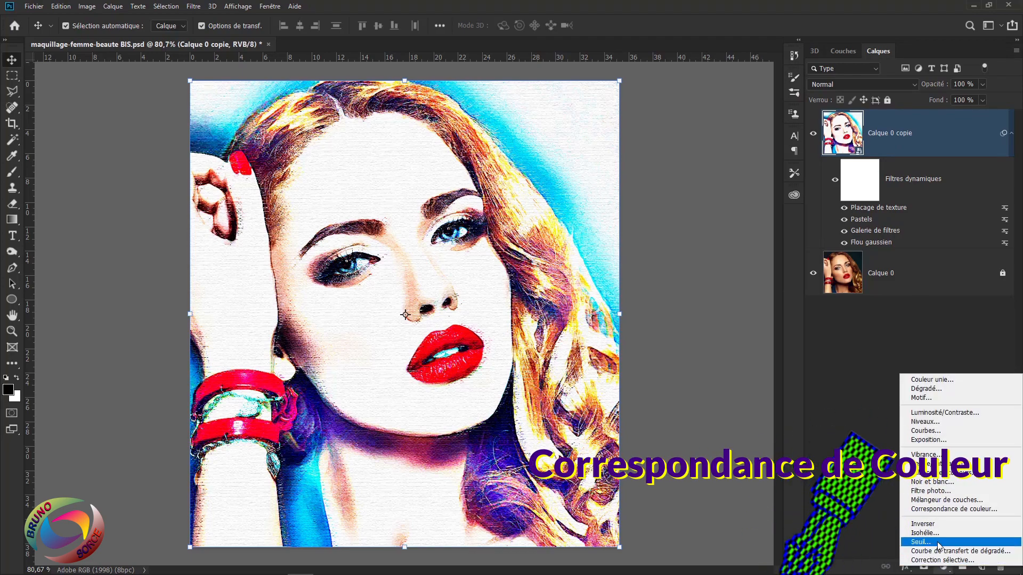
click(927, 509)
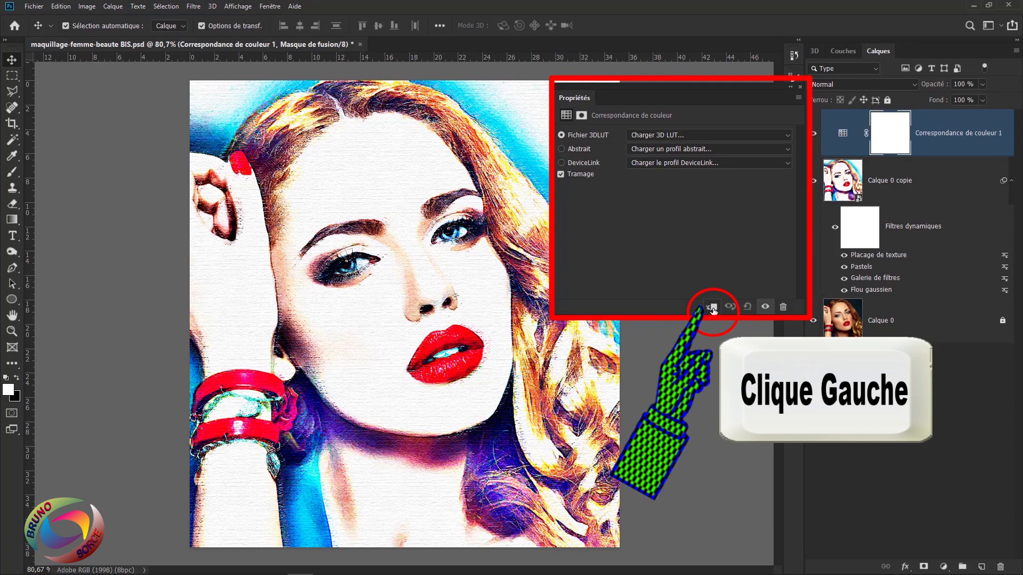
click(712, 308)
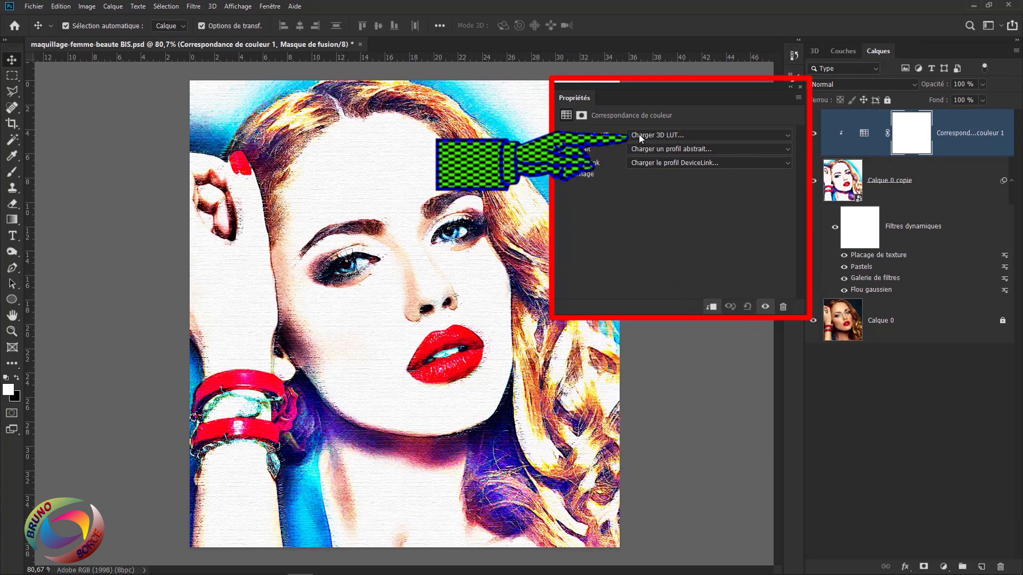
click(678, 136)
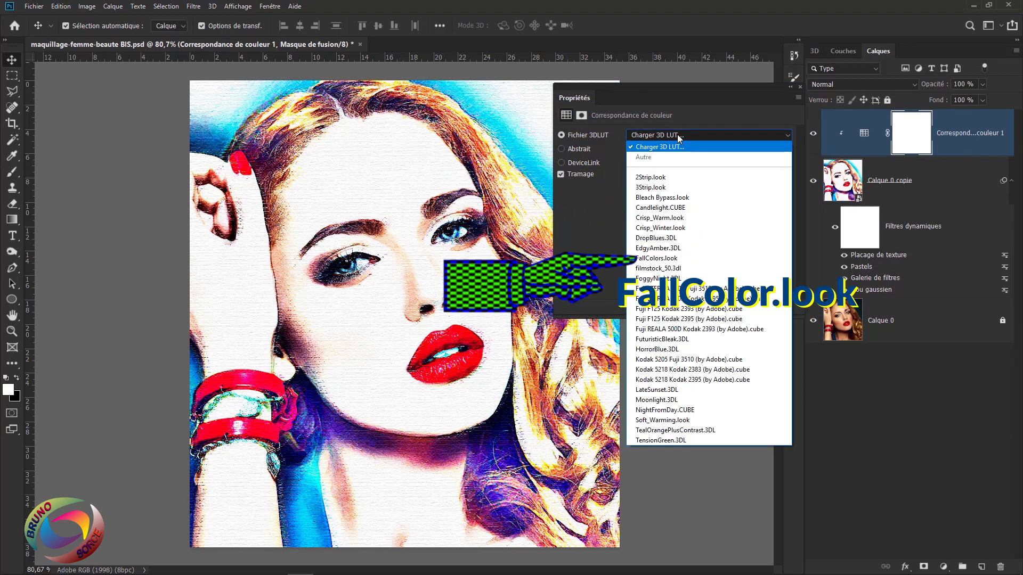
click(671, 260)
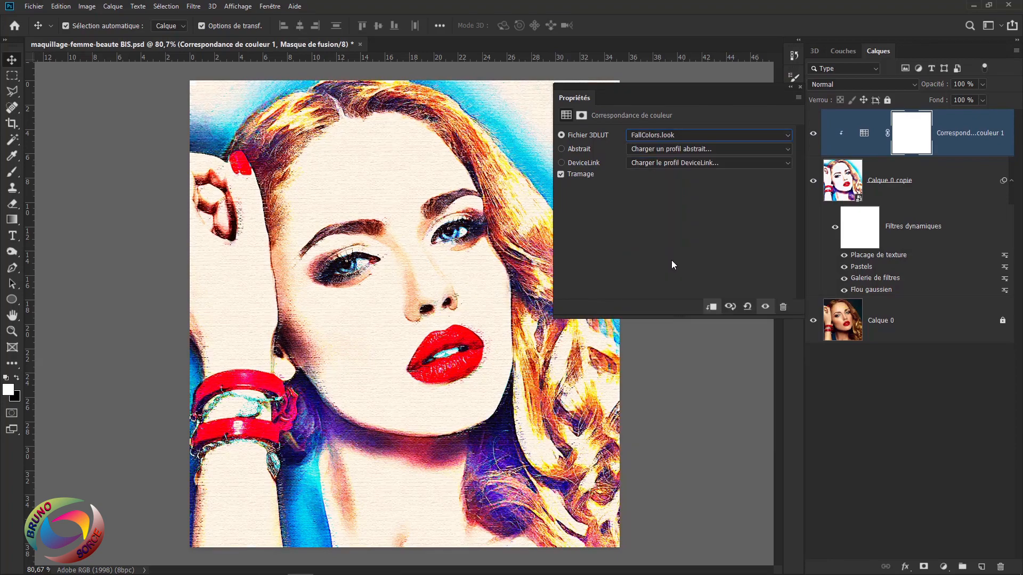
click(647, 135)
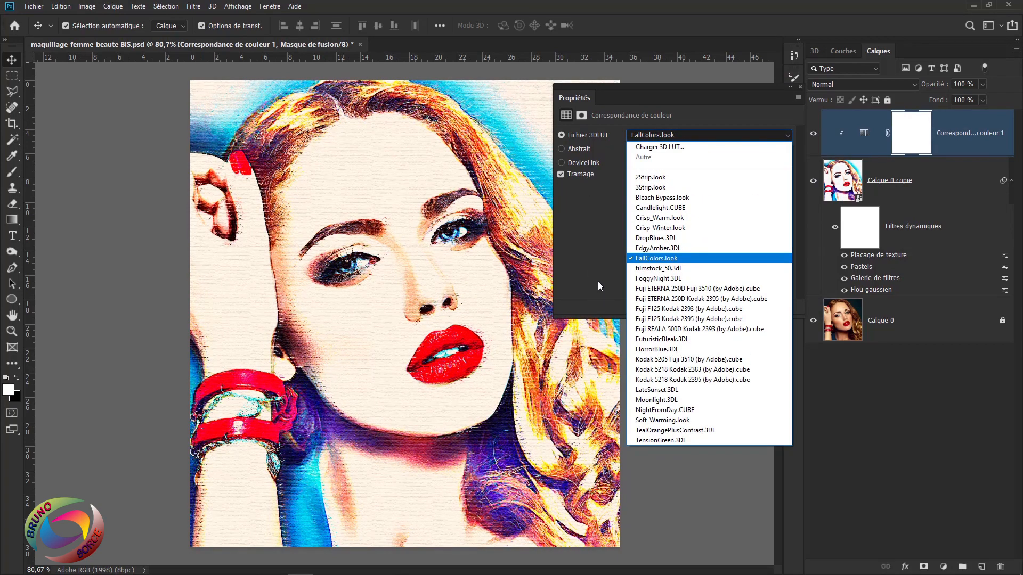
click(738, 102)
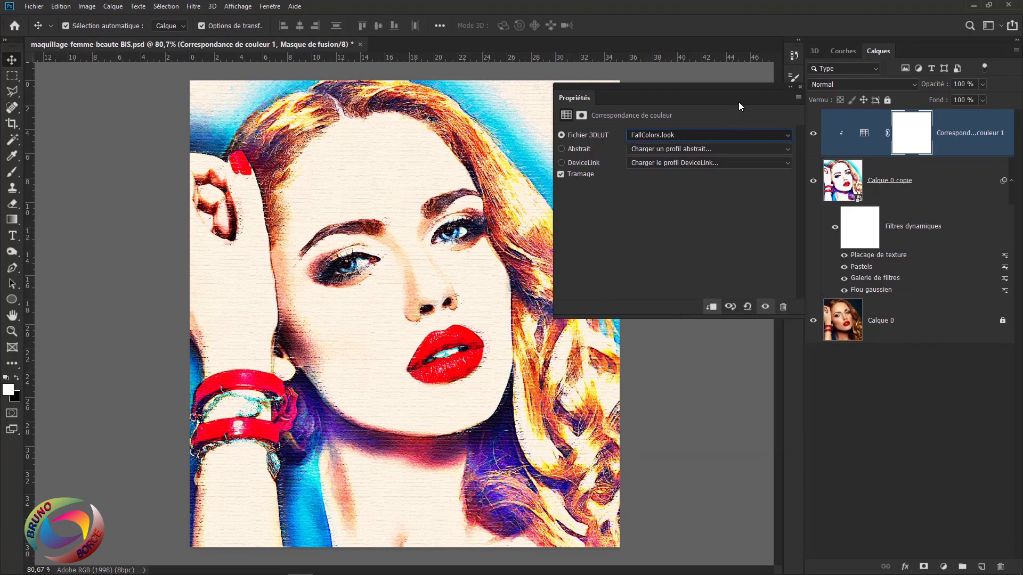
click(800, 87)
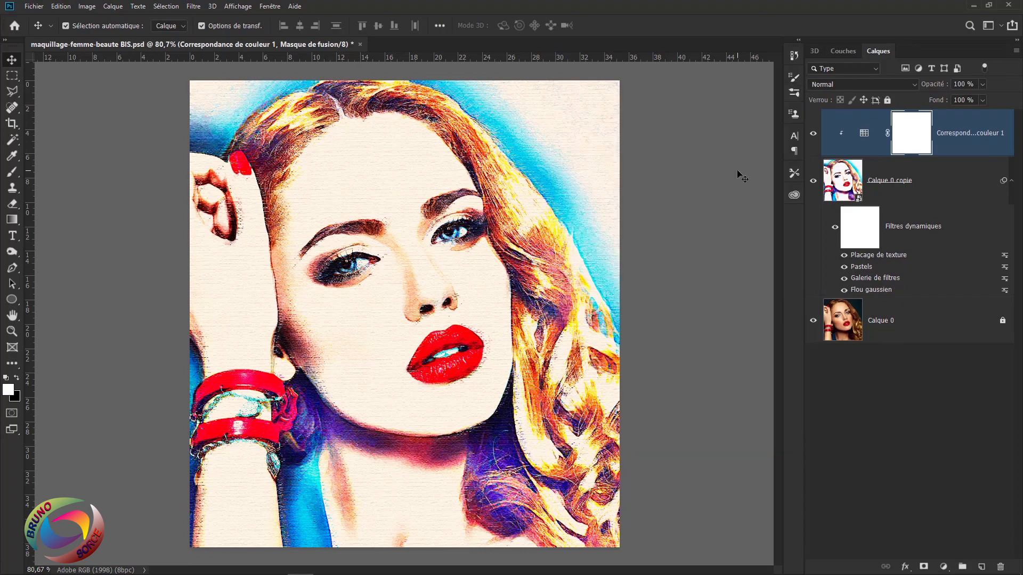
Stamp all visible layers into a new layer above the Correspondance de couleur layer and convert it to a smart object
click(960, 130)
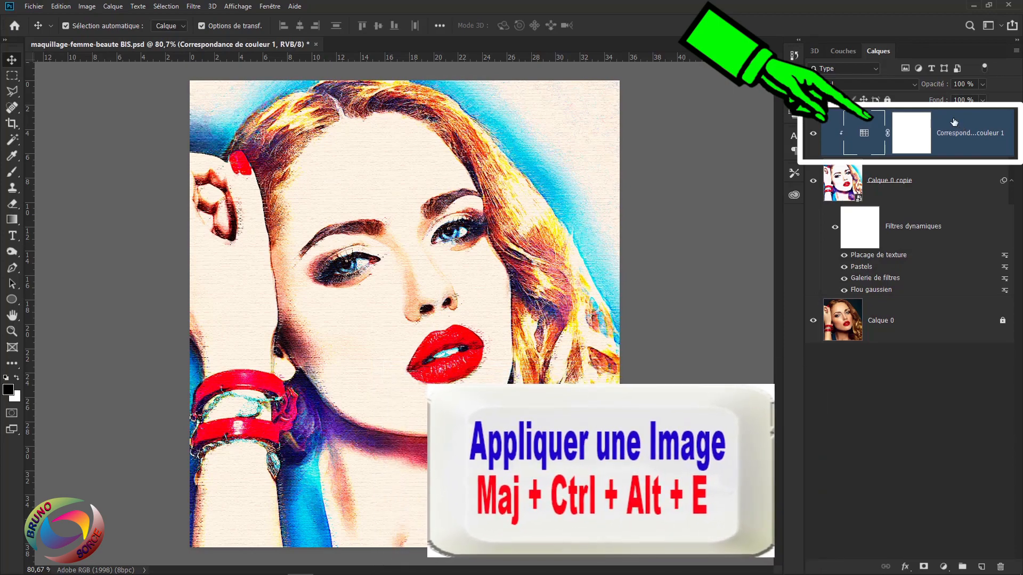
key(ctrl)
key(ctrl+shift+alt+e)
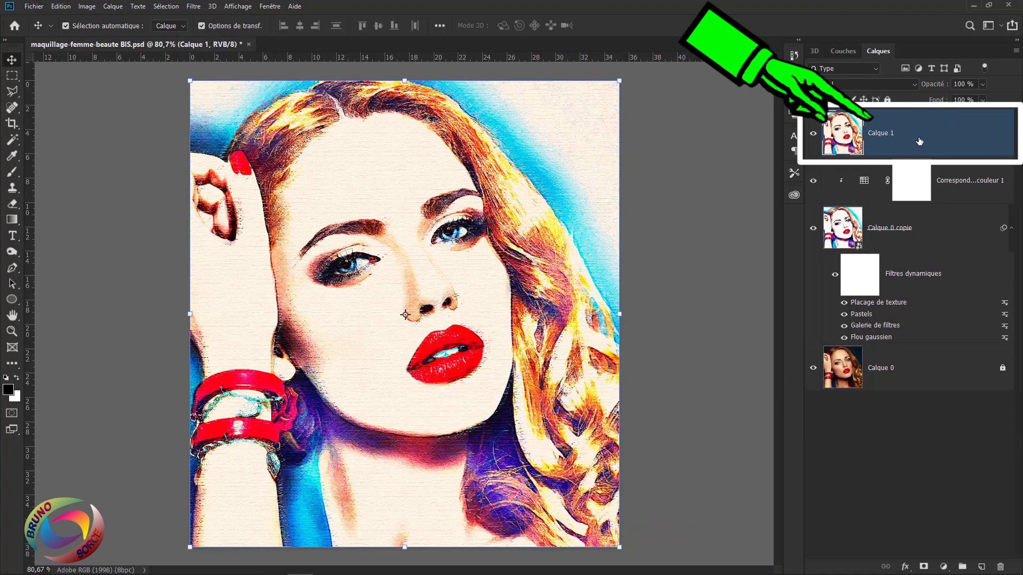
right_click(874, 136)
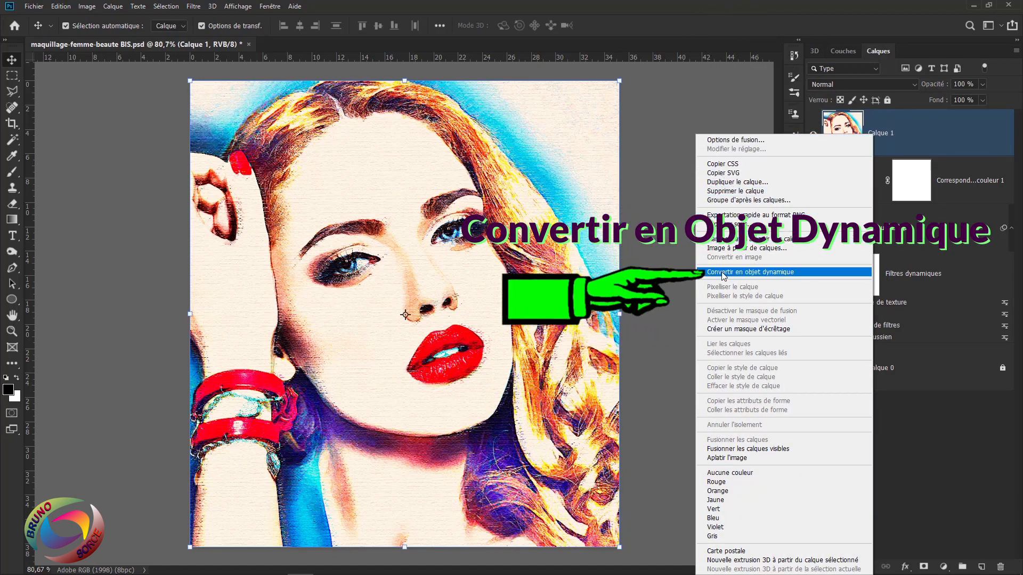
click(756, 273)
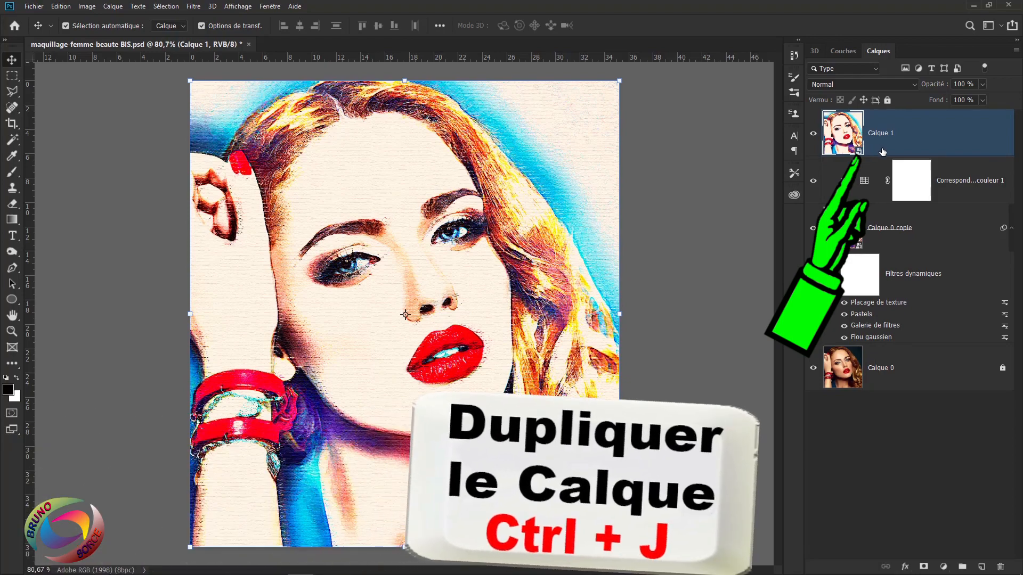
Duplicate the stamped Calque 1 and apply the Passe-haut filter with a Rayon of 10 pixels to the copy
key(ctrl+j)
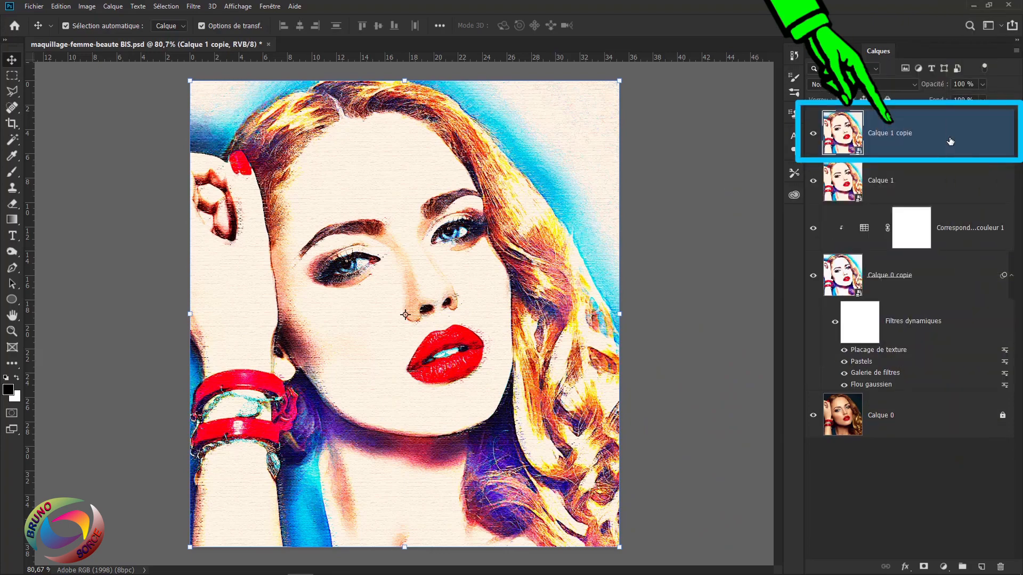
click(193, 6)
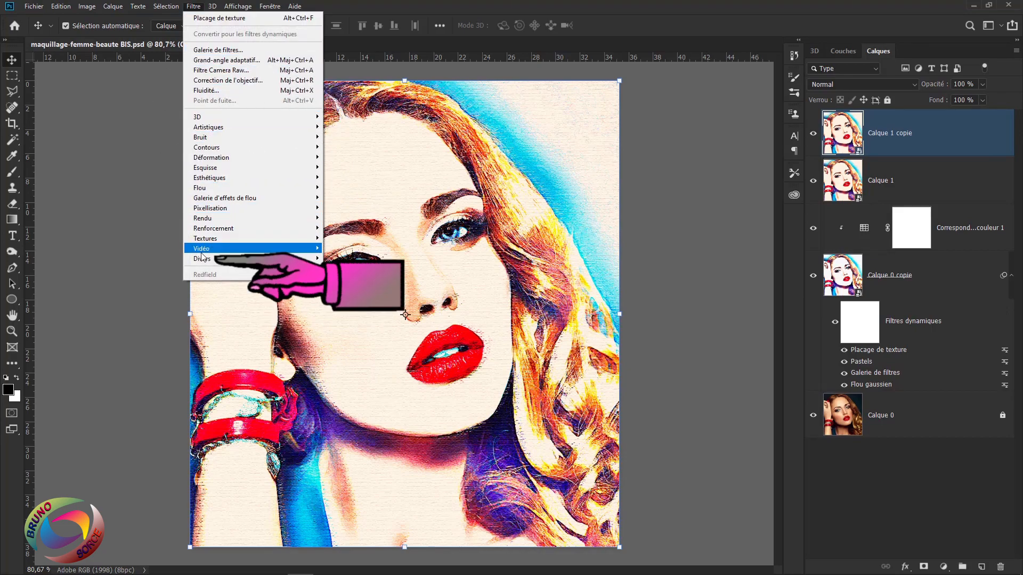
mouse_move(315, 259)
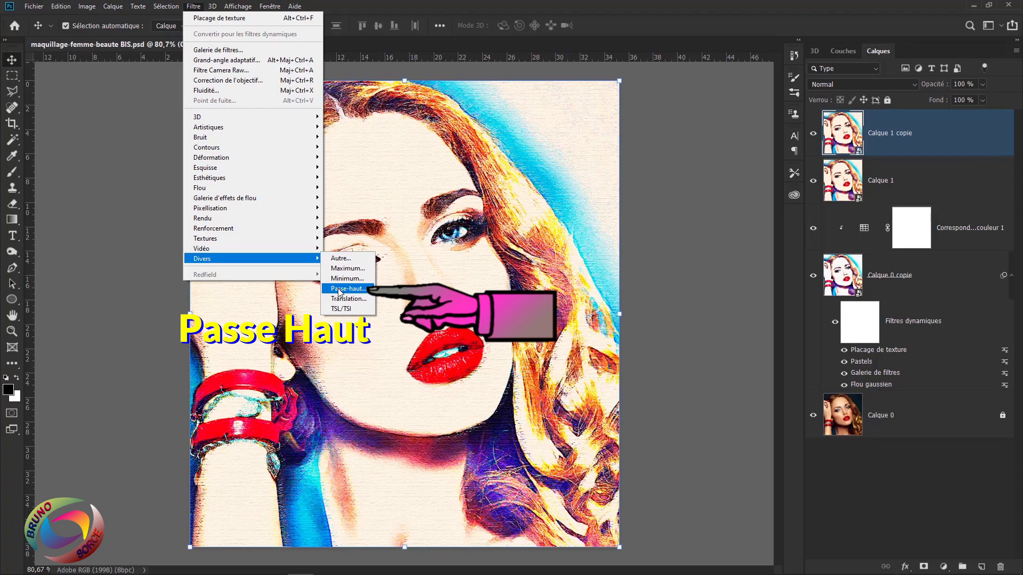
click(338, 289)
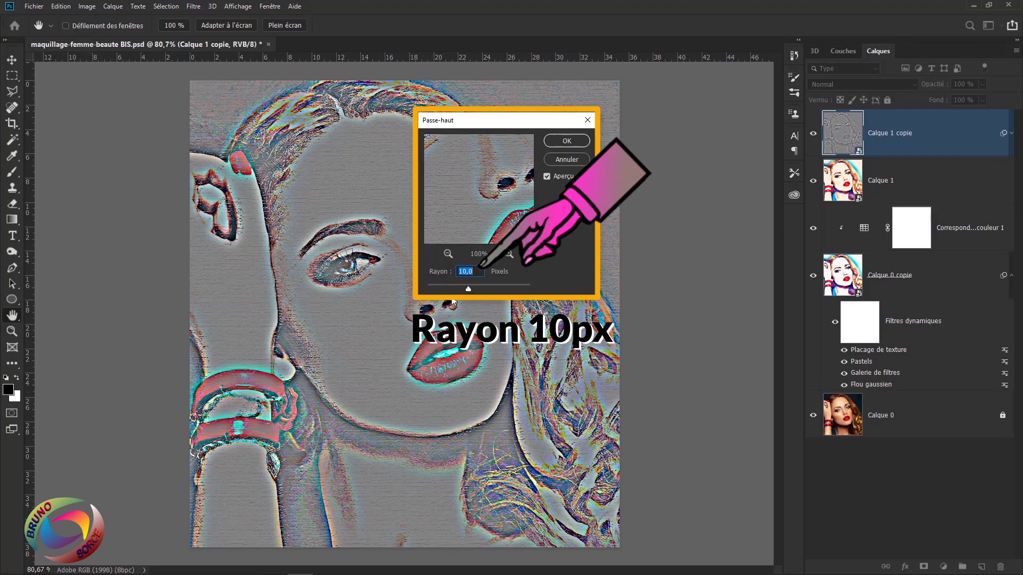
click(569, 142)
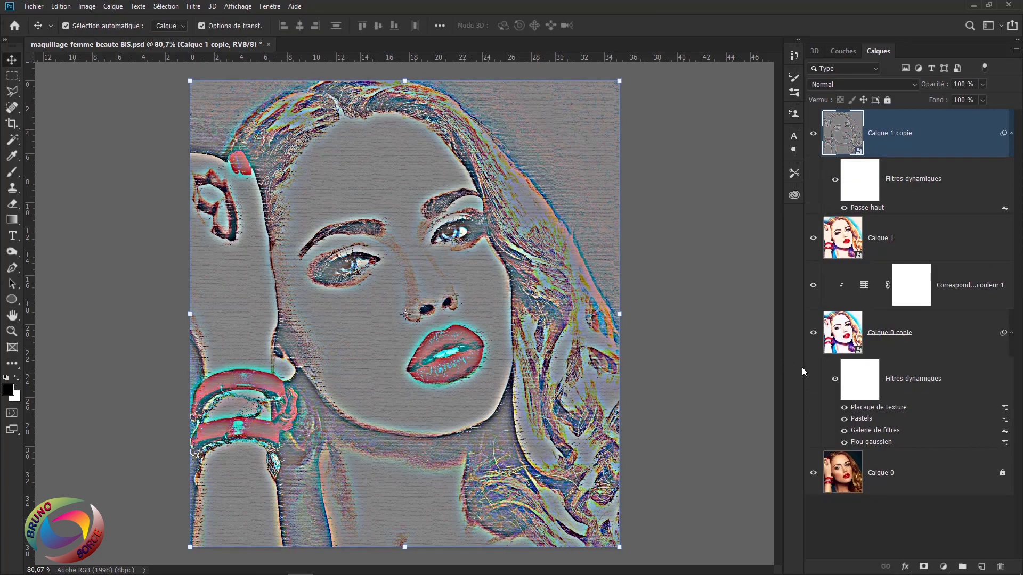
Set the blend mode of the high-pass layer Calque 1 copie to Lumière crue
click(849, 85)
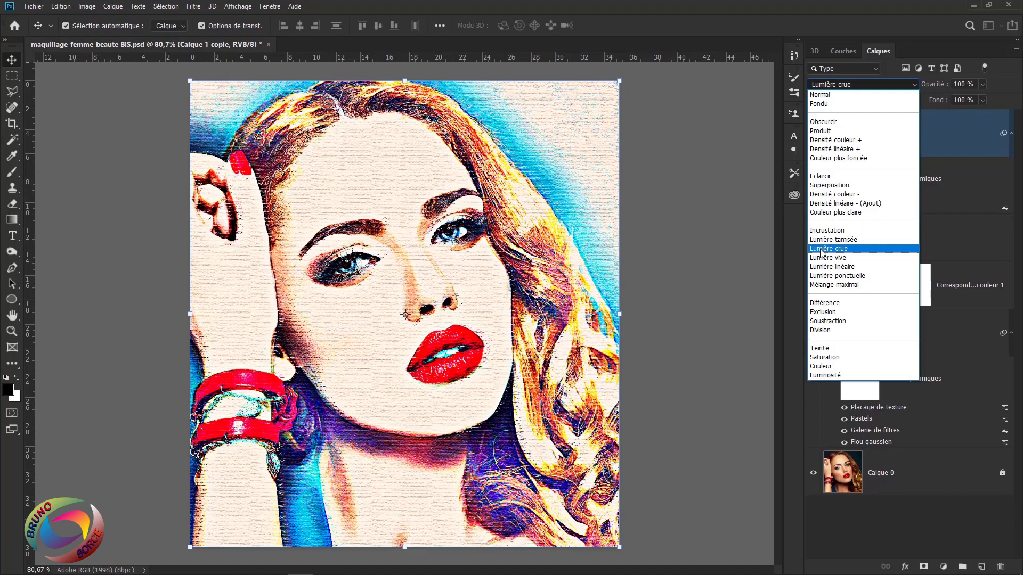
click(821, 249)
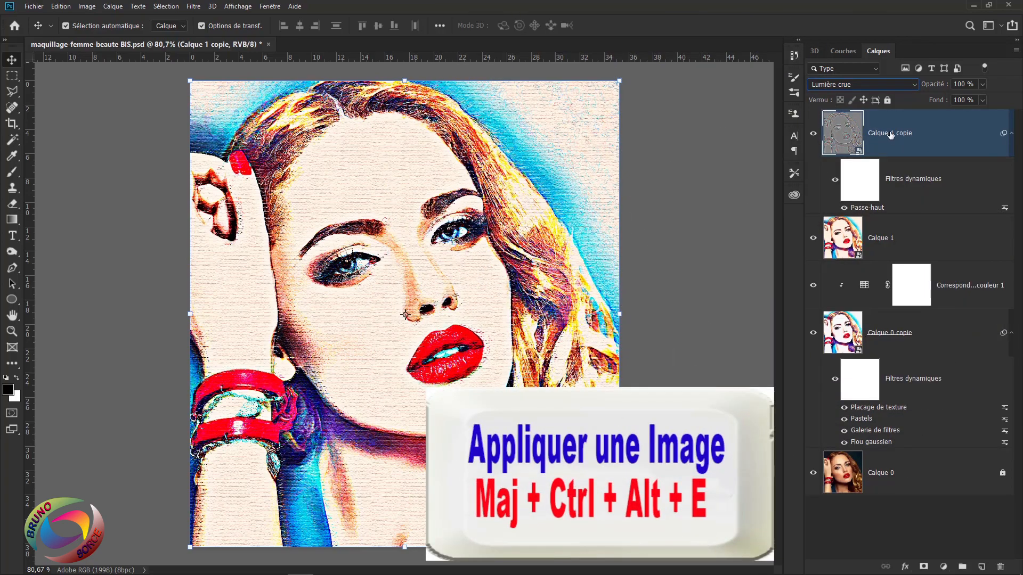
Stamp the visible result into a new layer above Calque 1 copie and make it a smart object
key(shift+ctrl+alt+e)
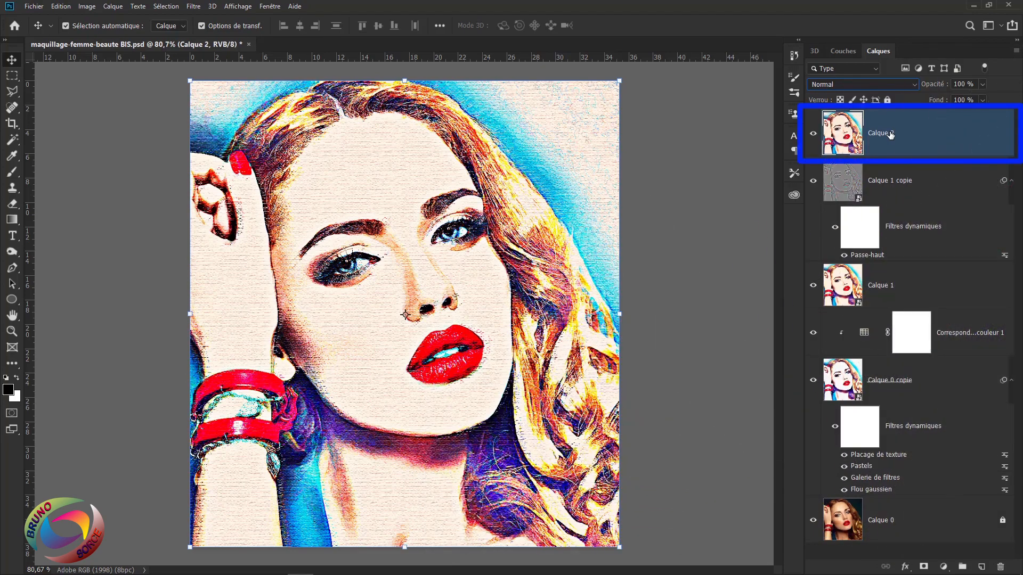
key(ctrl+shift+o)
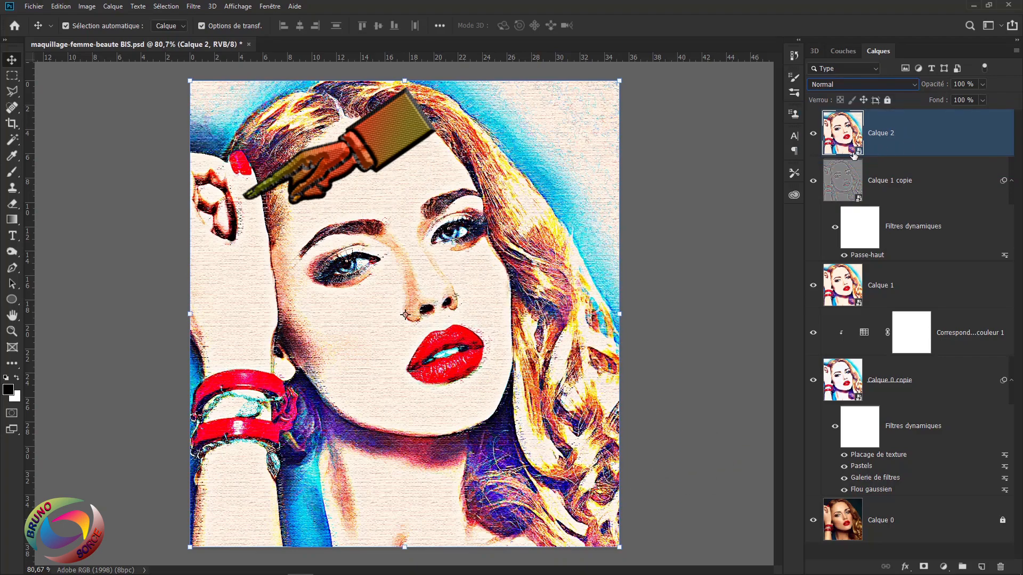
Apply the Camera Raw filter to Calque 2 with the Moderne 05 profile
click(195, 7)
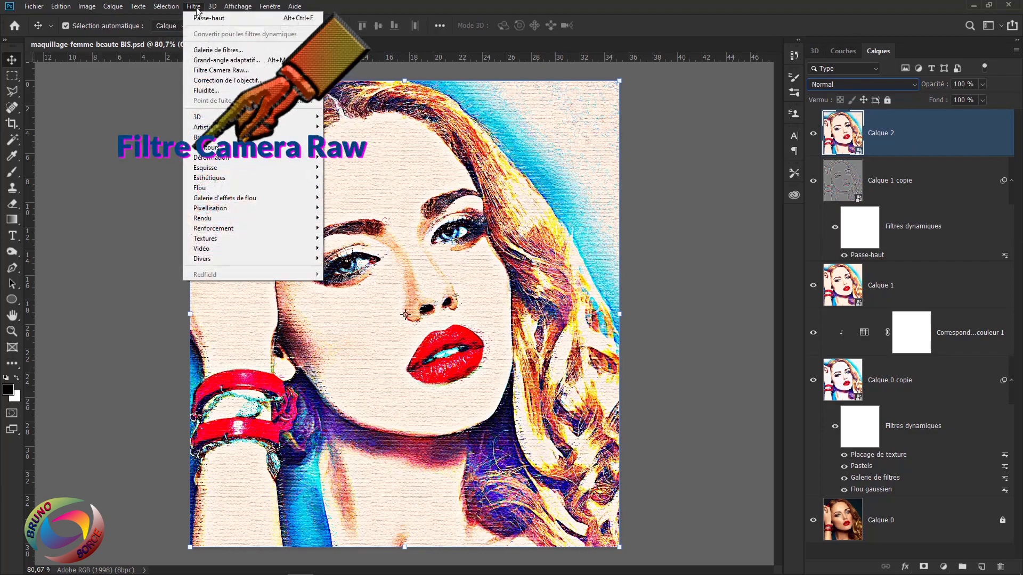
click(203, 71)
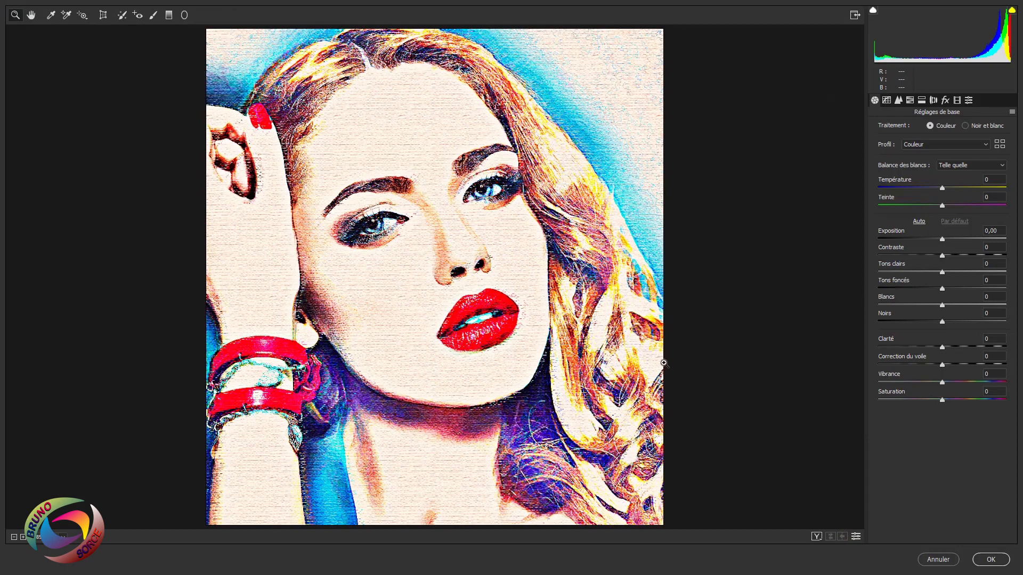
click(1002, 146)
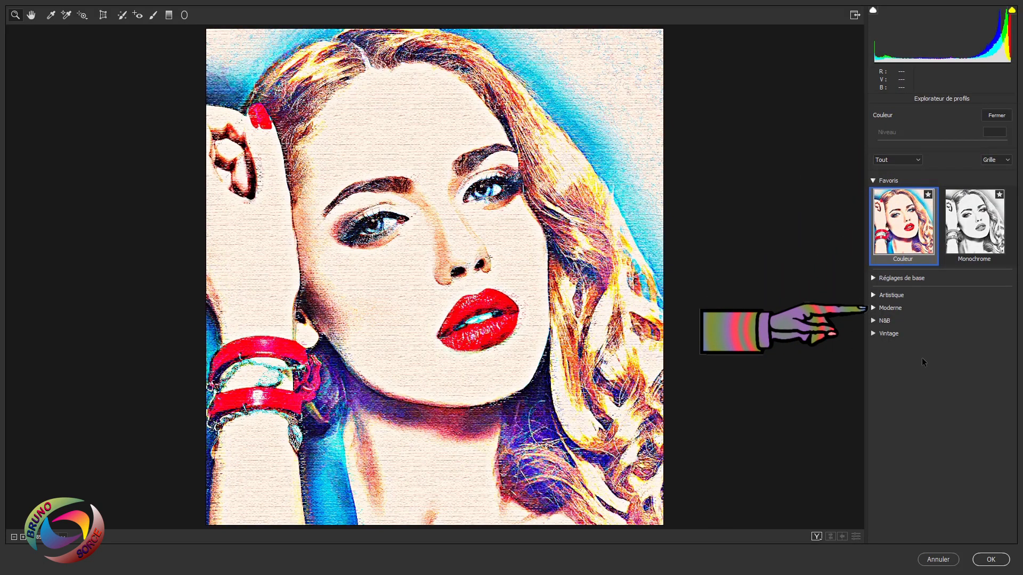
click(874, 307)
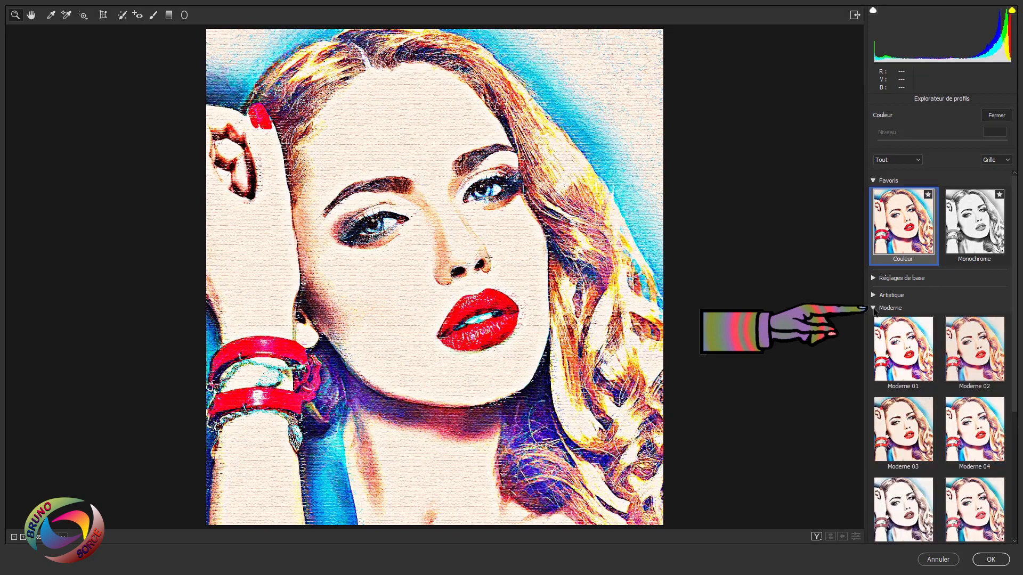
scroll(902, 442, down, 1)
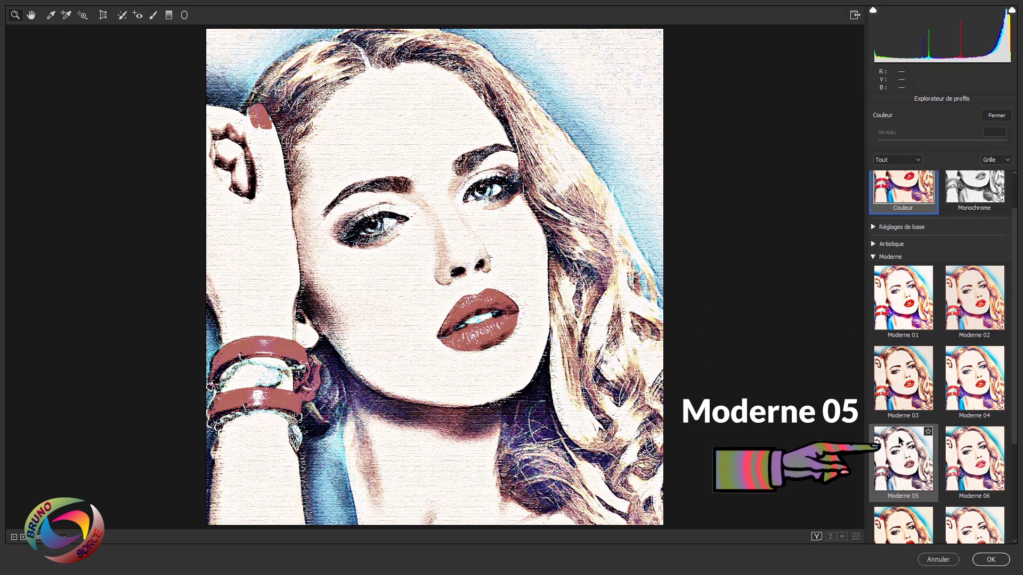
click(909, 474)
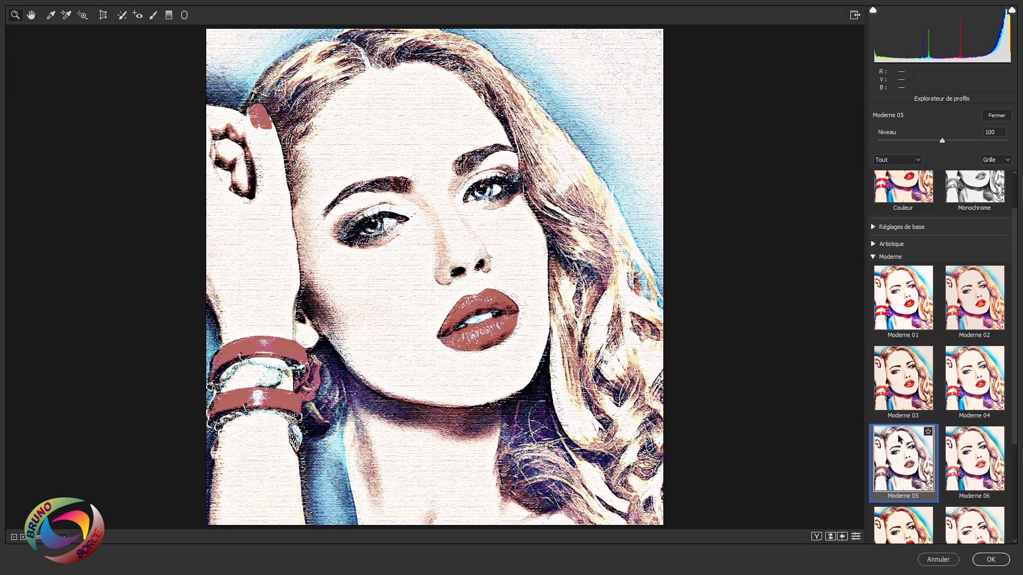
scroll(900, 442, down, 3)
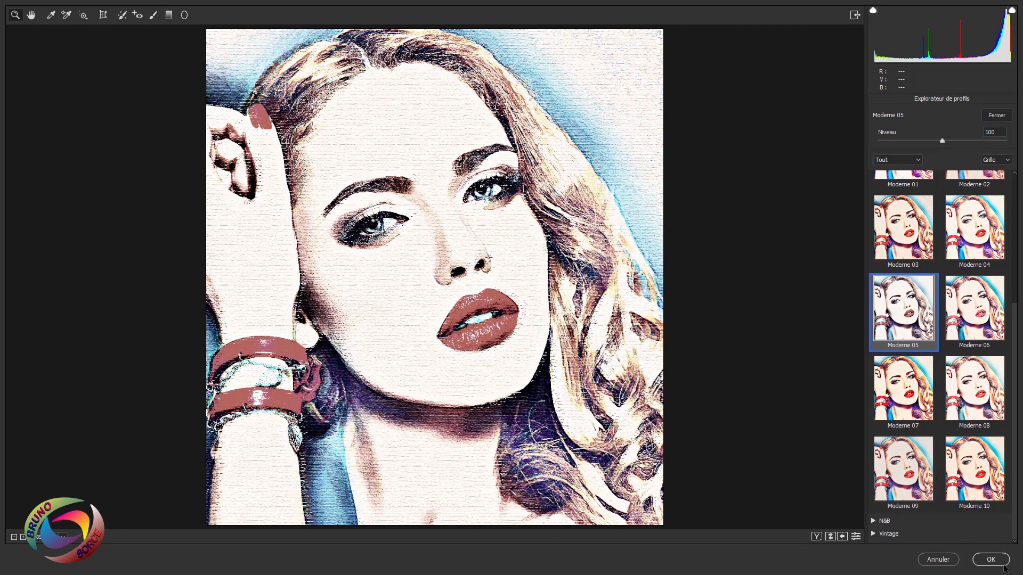
click(991, 560)
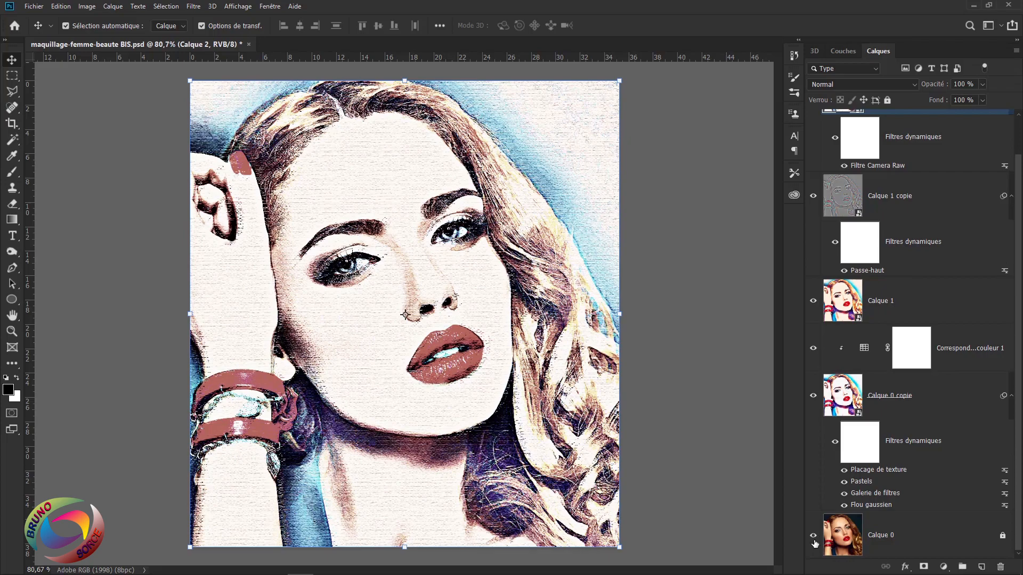
Compare the artwork with the original Calque 0 shown alone, and check the result with Calque 2 hidden
alt+click(814, 538)
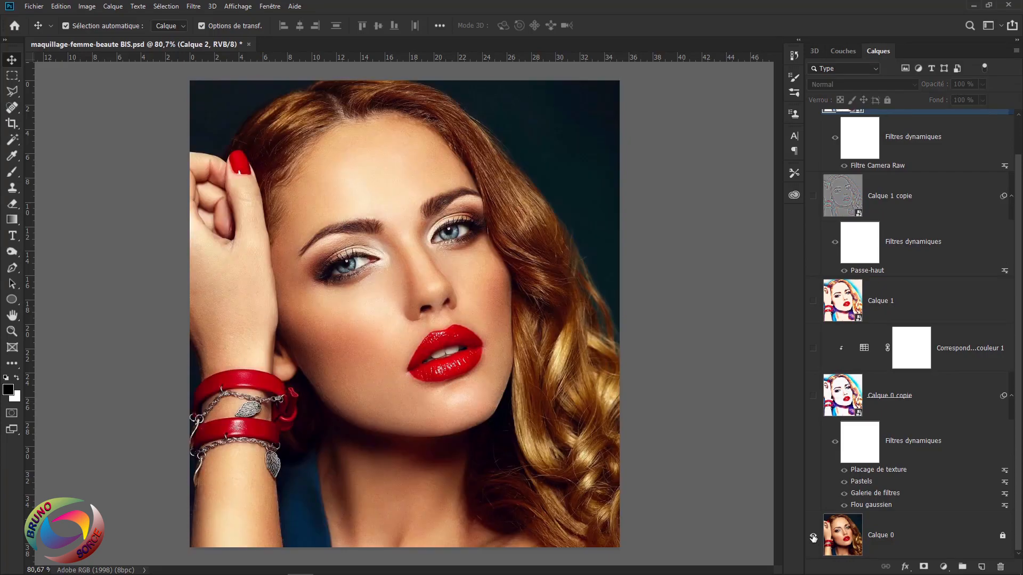
alt+click(813, 538)
key(ctrl+comma)
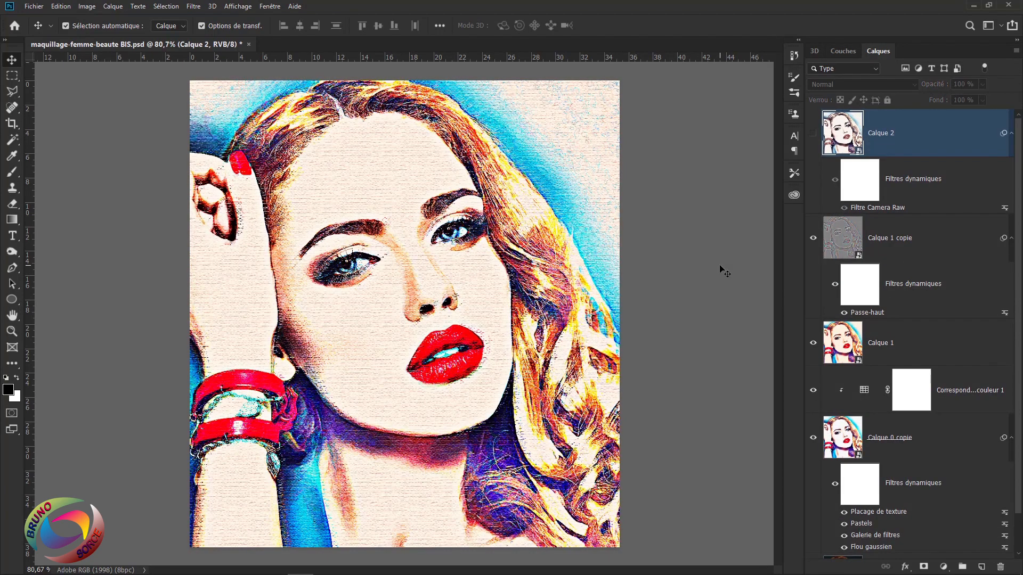